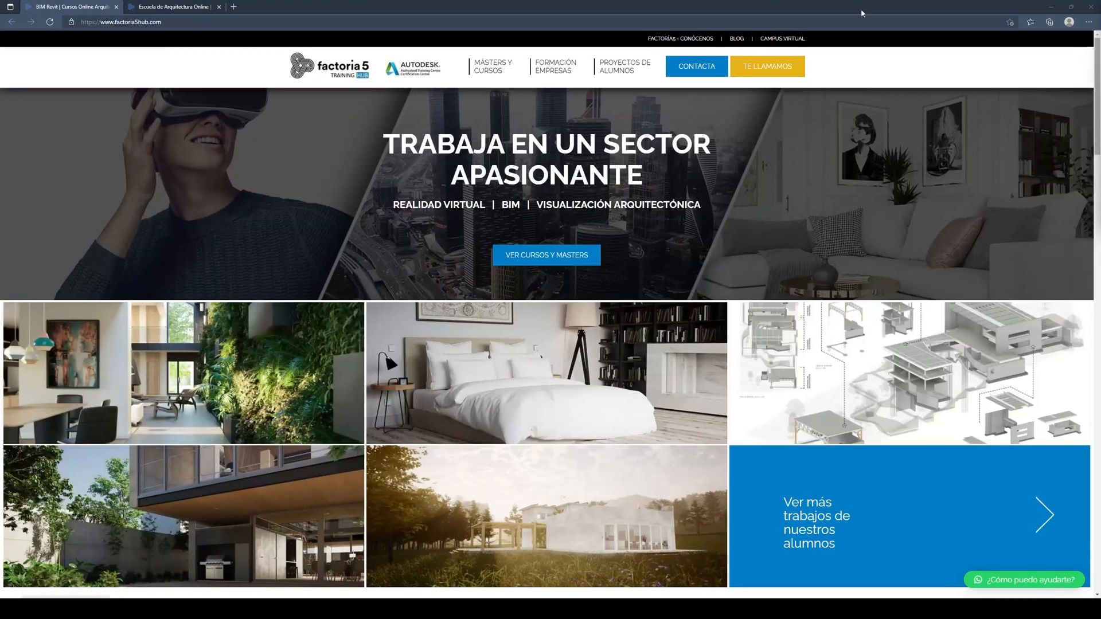
Step: Look over the i+GROW methodology page in the other browser tab and return to the Factoría 5 home page
click(184, 5)
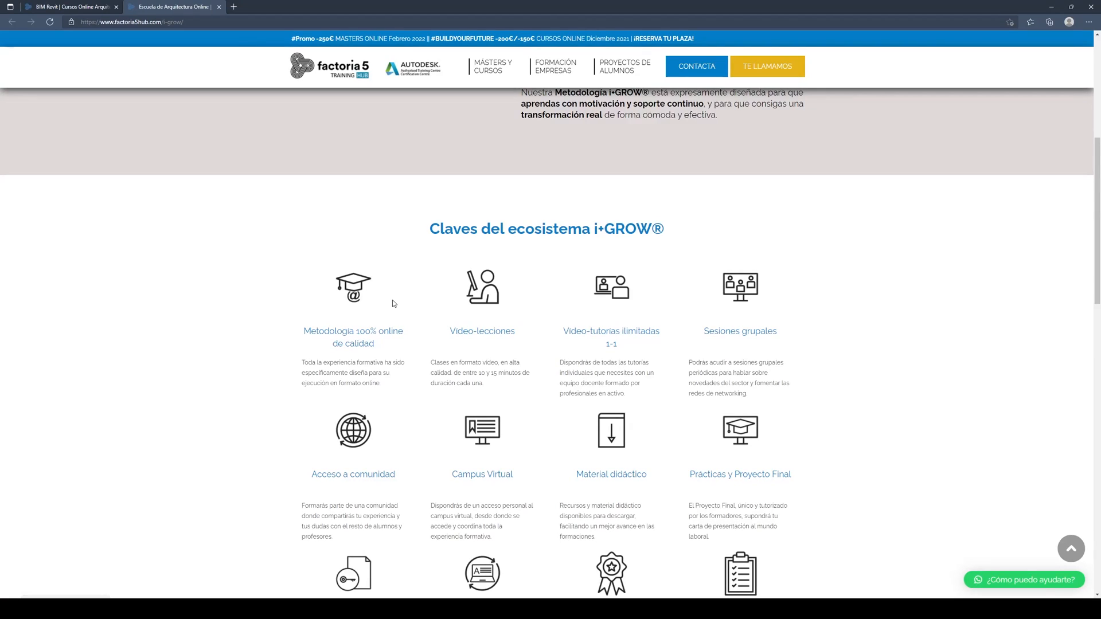
scroll(392, 301, up, 6)
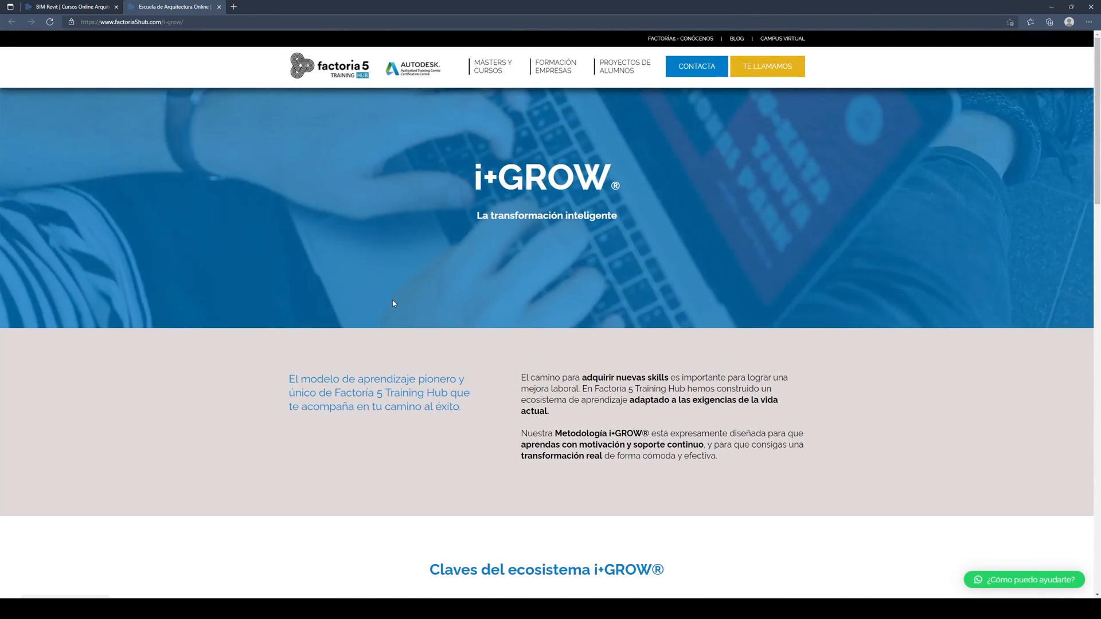
click(107, 4)
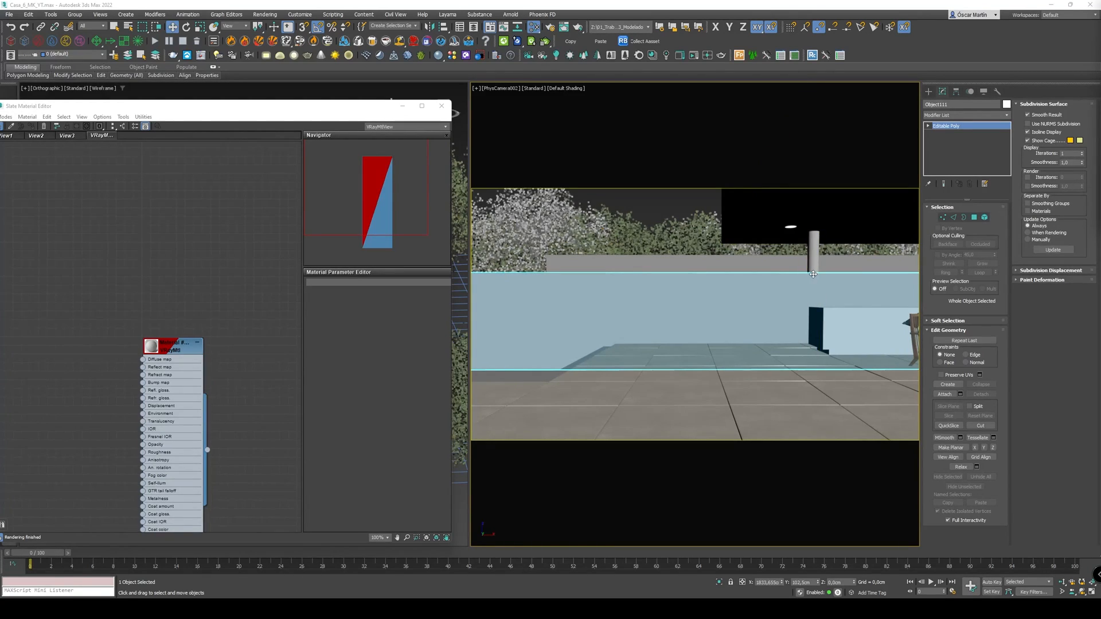
Step: Select the front wall and add the TexturesCom_Wall_Stone3_2x2_8K_albedo.tif bitmap beside the VRayMtl node in 3ds Max's Slate Material Editor
click(734, 263)
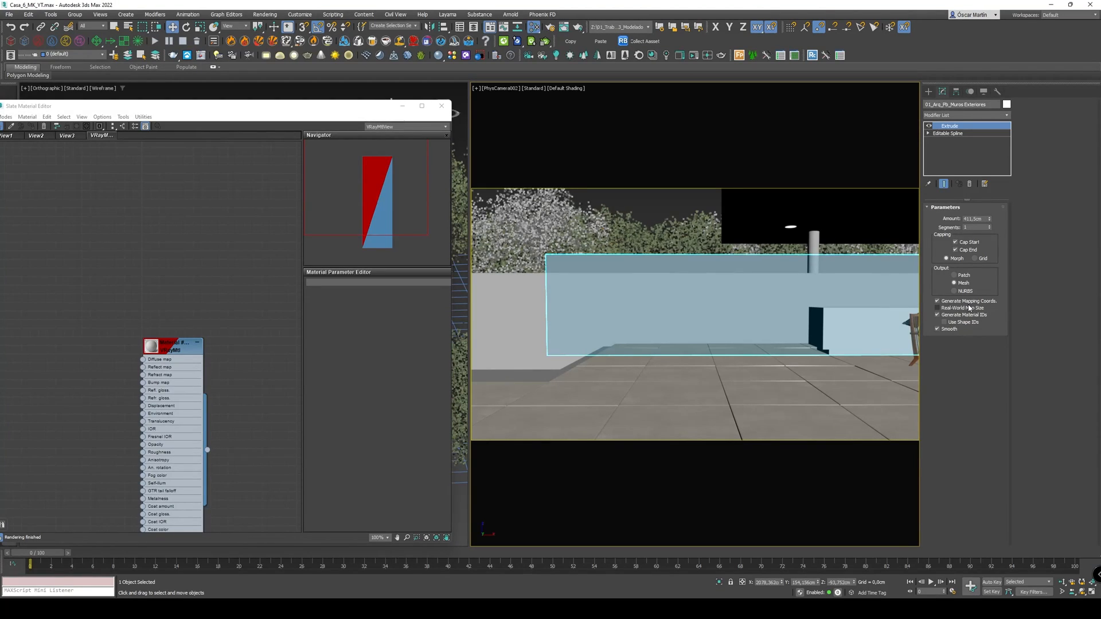
click(628, 298)
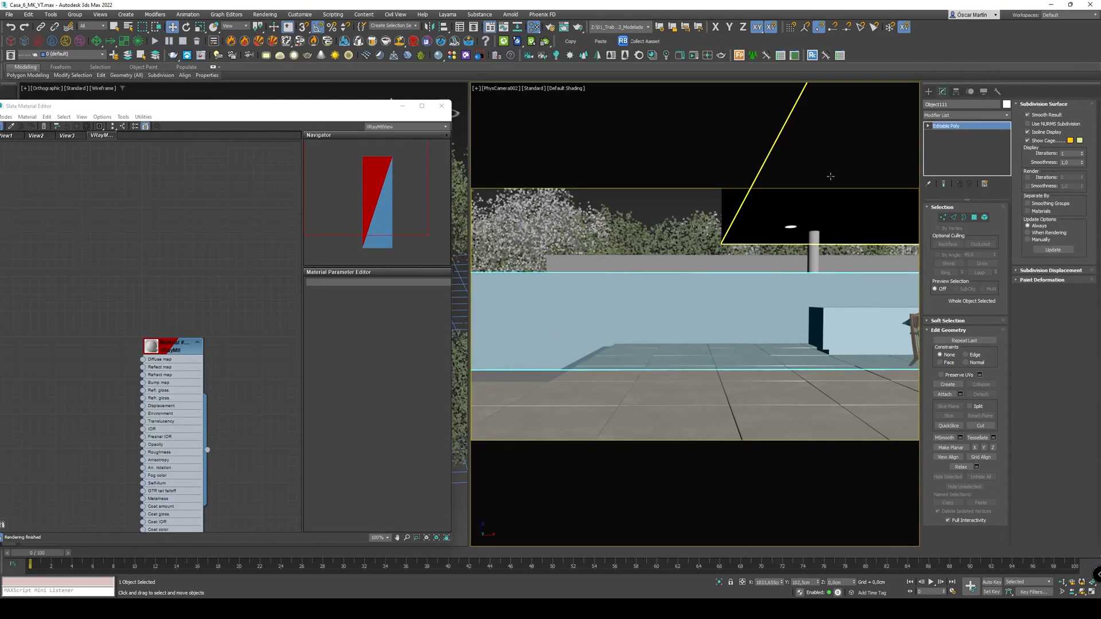
drag(222, 378, 67, 324)
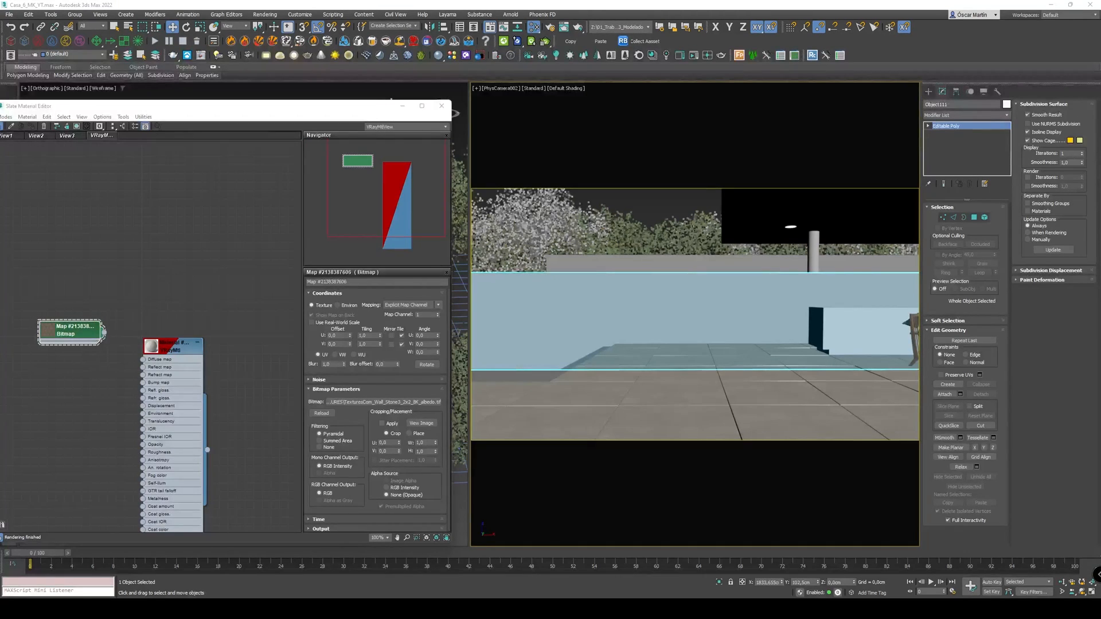
drag(1100, 178, 891, 178)
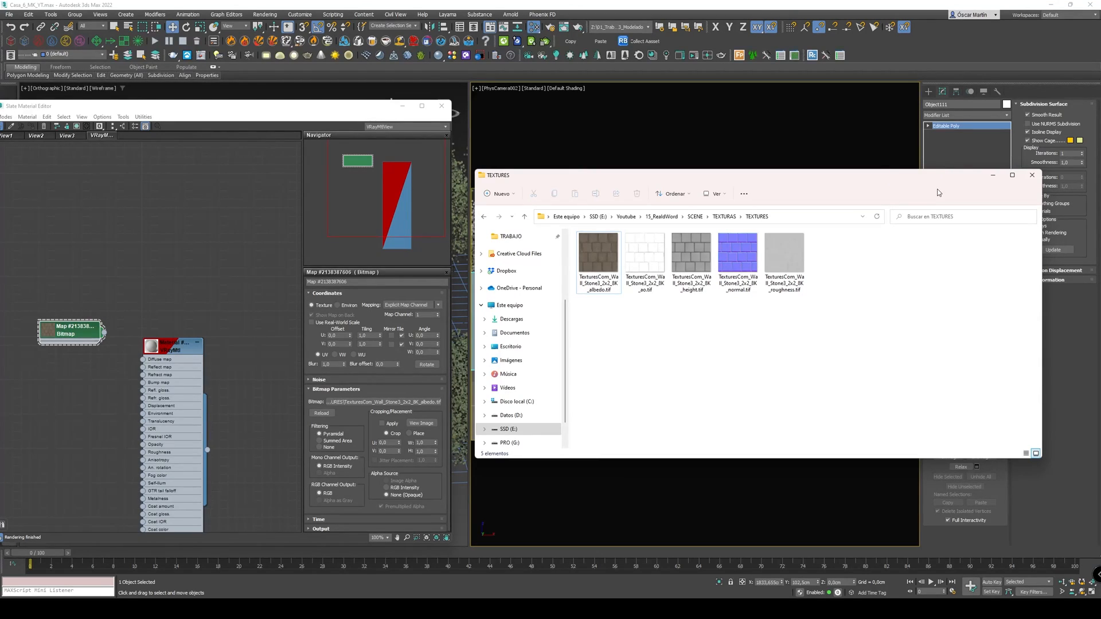
click(992, 175)
Step: Connect the stone bitmap to the VRayMtl's Diffuse map and apply the material to the front wall
drag(69, 332, 180, 263)
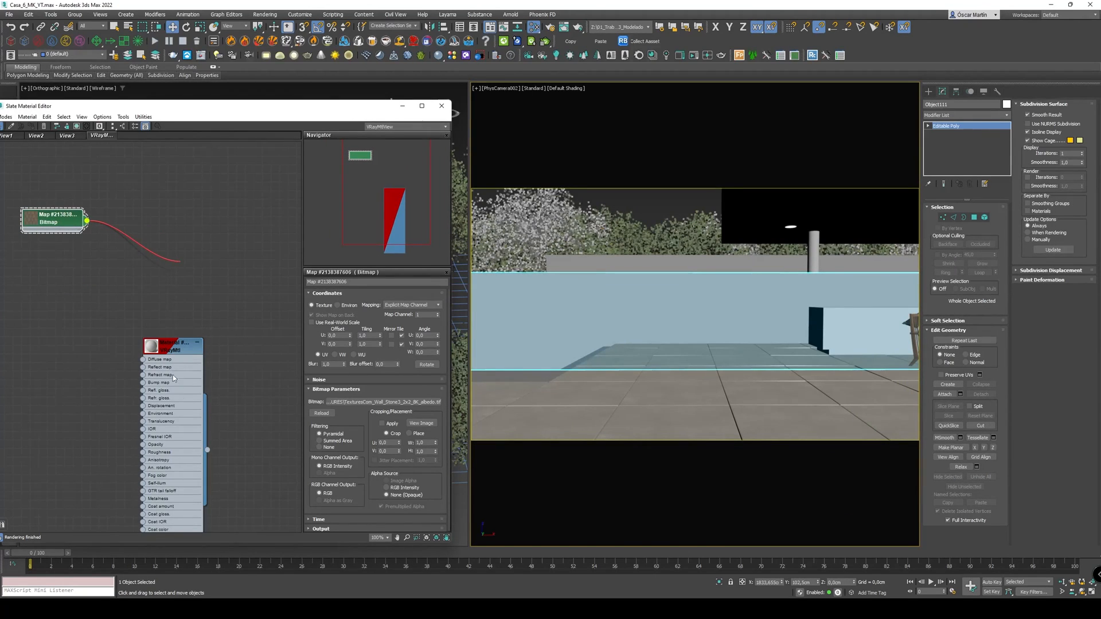
double_click(182, 346)
drag(207, 451, 499, 338)
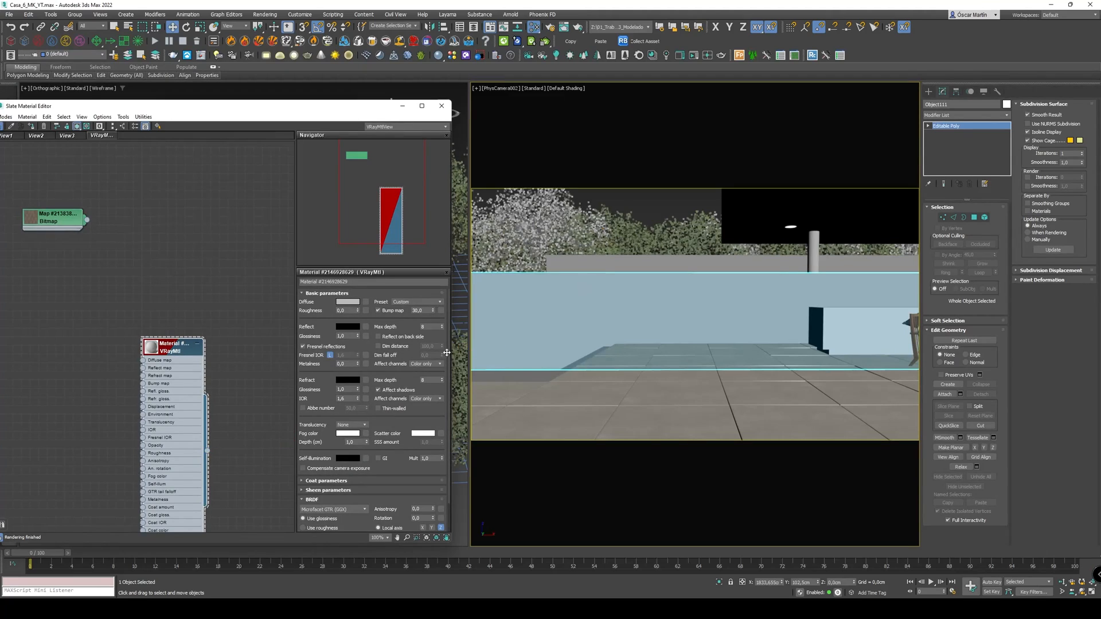
drag(74, 222, 144, 361)
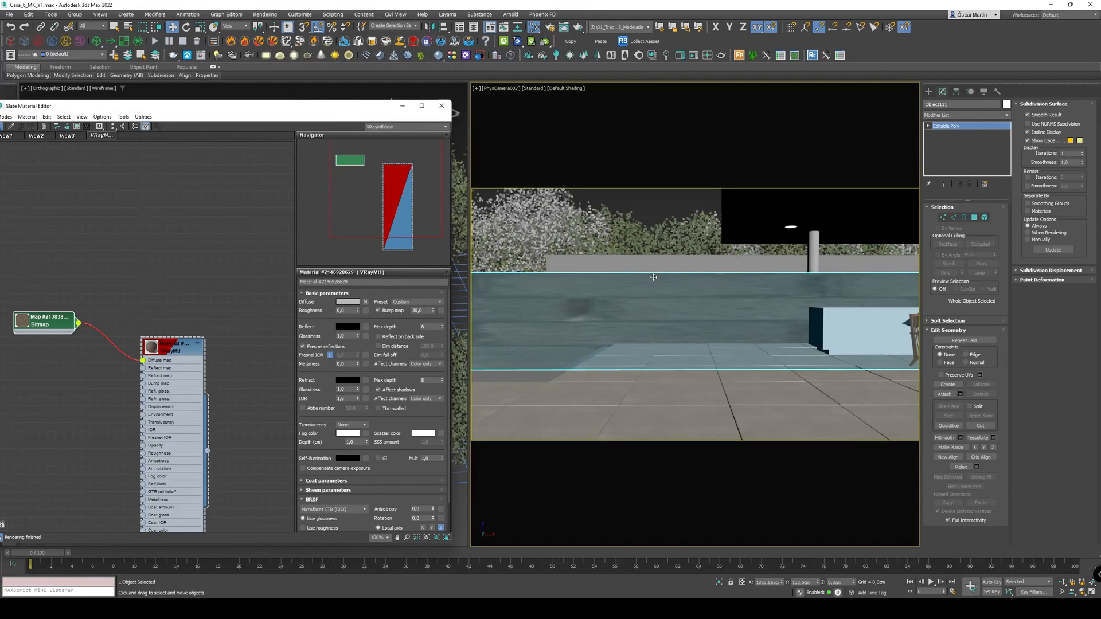
Step: Add a UVW Map modifier to the front wall and set its mapping type to Box
click(977, 116)
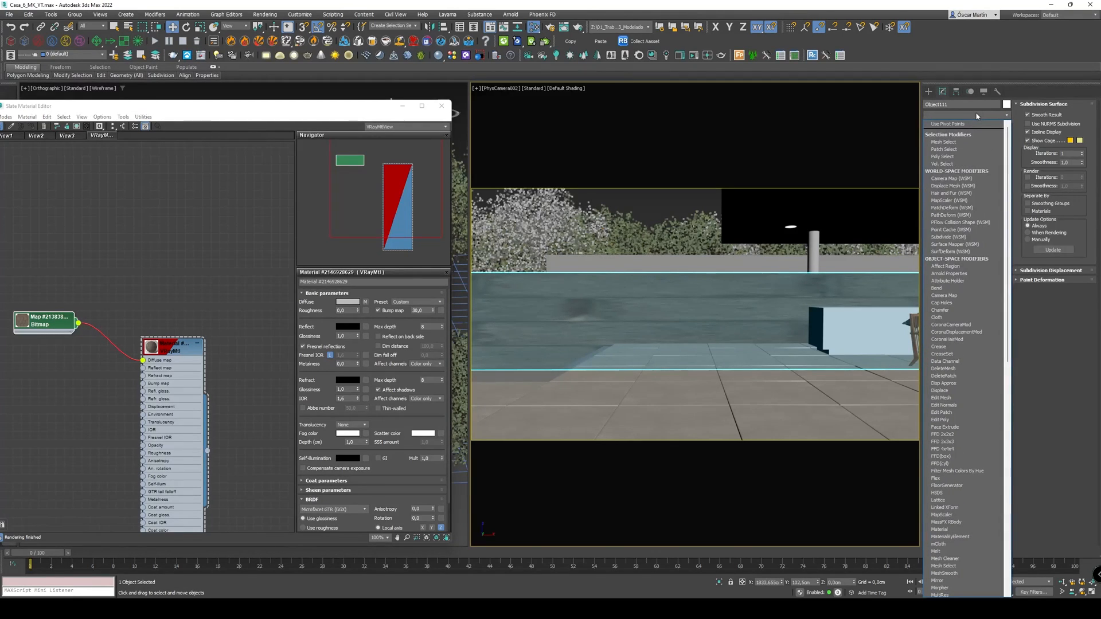
key(u)
key(u)
key(u)
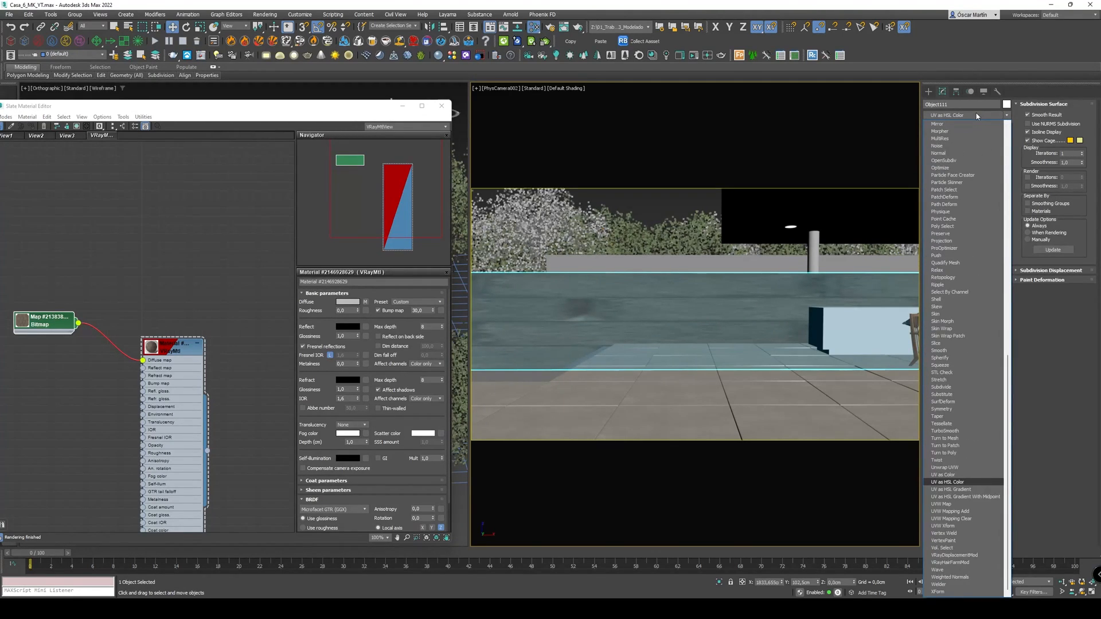
key(u)
key(u)
key(Return)
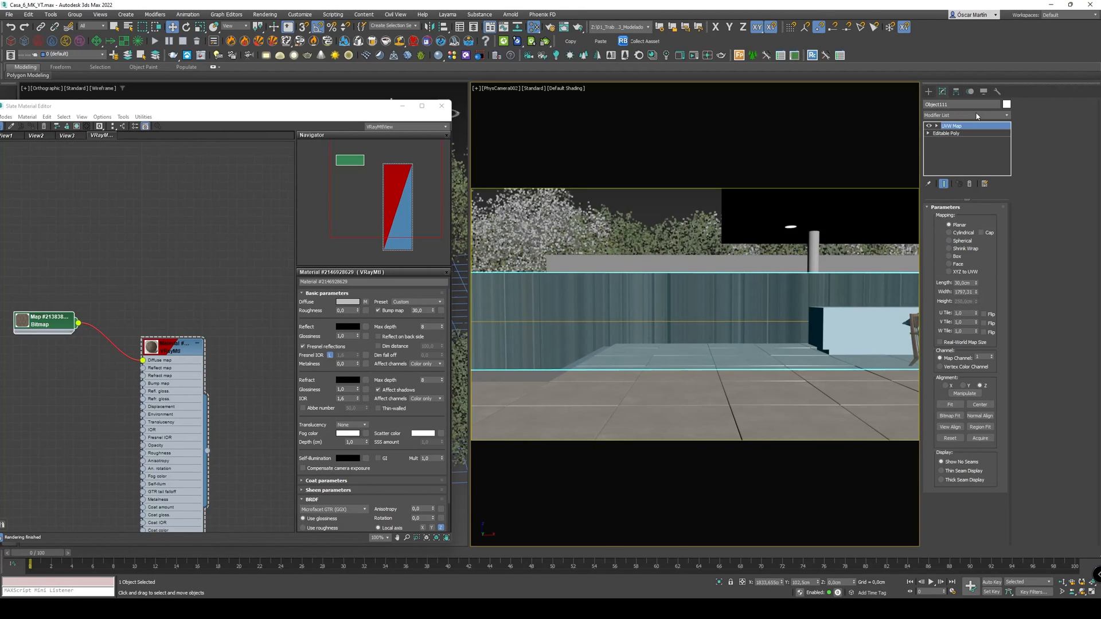
drag(288, 112, 294, 78)
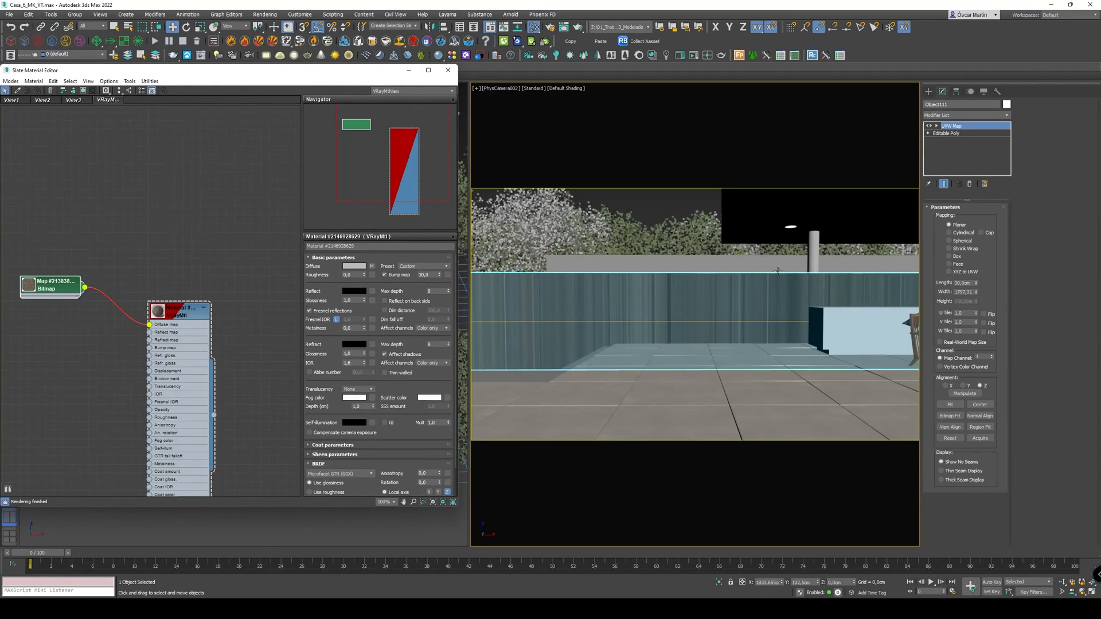
click(960, 258)
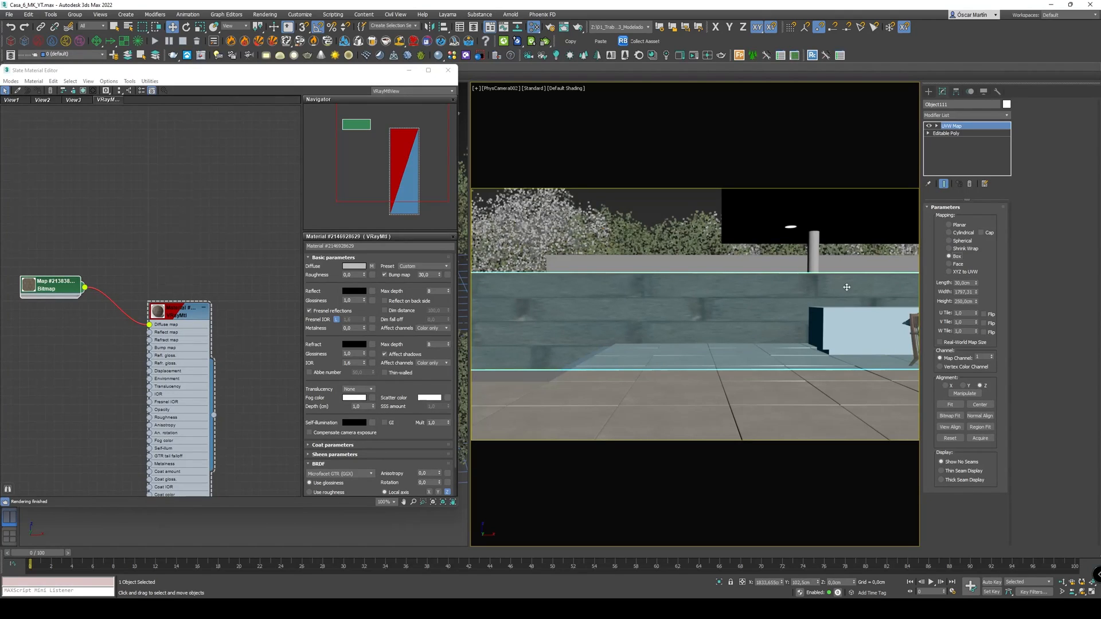
Step: Enter the UVW Map's Gizmo level and isolate the front wall in a perspective view
click(937, 126)
click(952, 133)
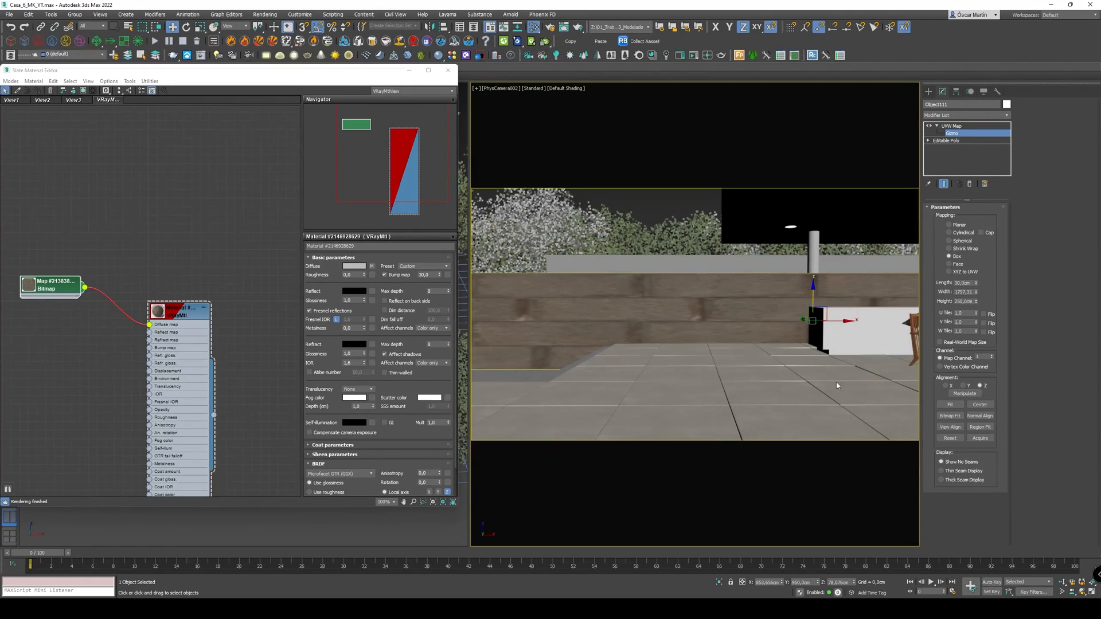
key(alt+q)
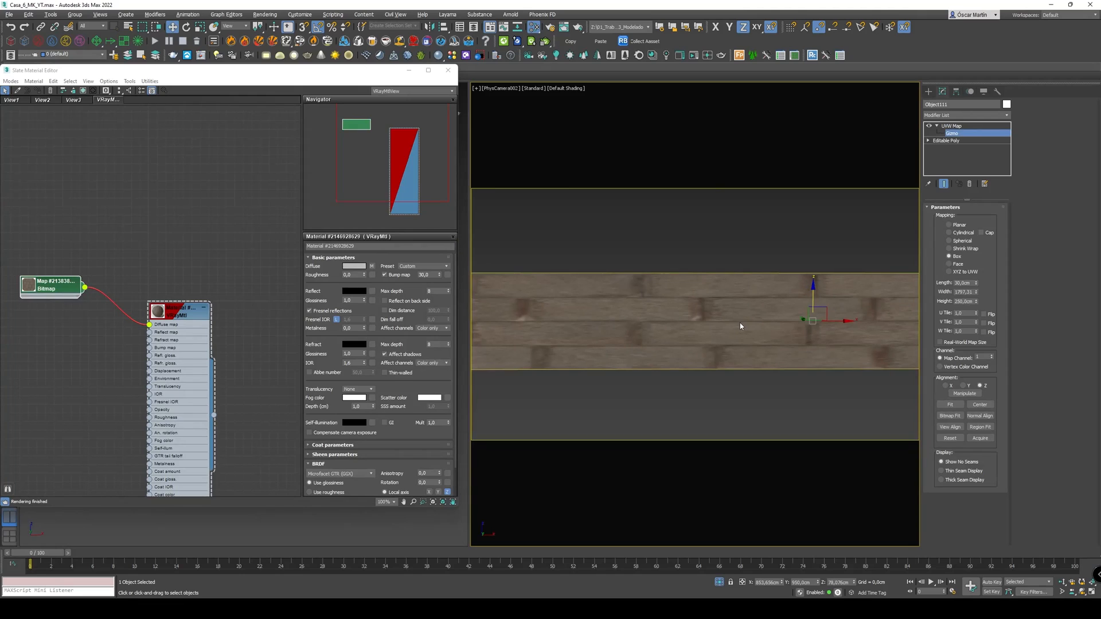
key(p)
alt+middle_drag(740, 326, 678, 290)
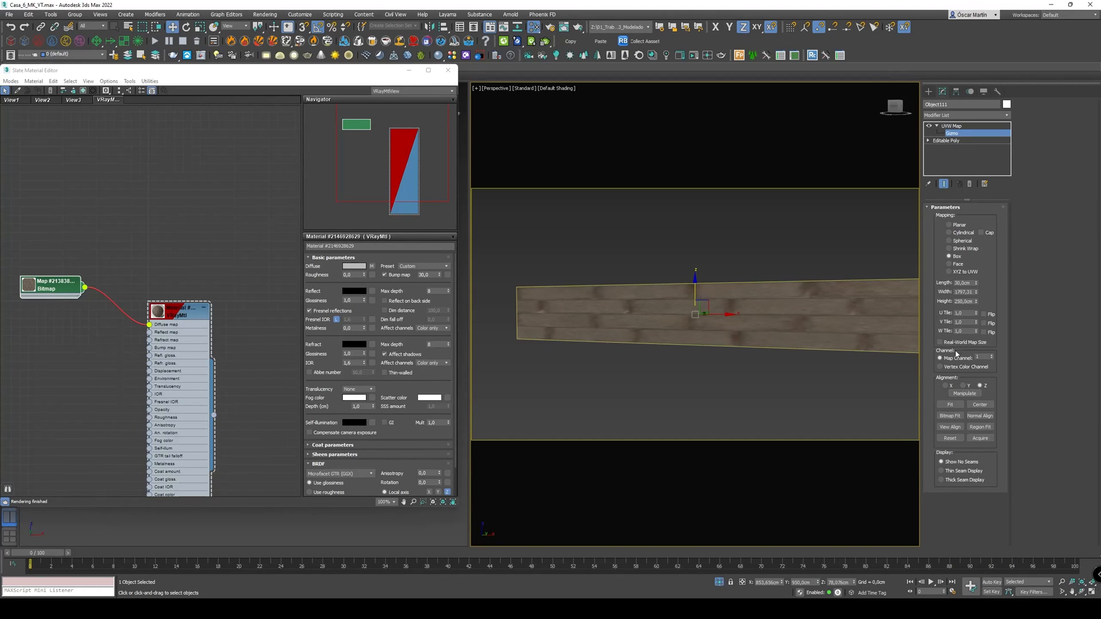
Step: Review the stone bitmap's tiling settings and resize the UVW Map gizmo to about 199 cm wide and 165 cm high
double_click(50, 290)
click(407, 308)
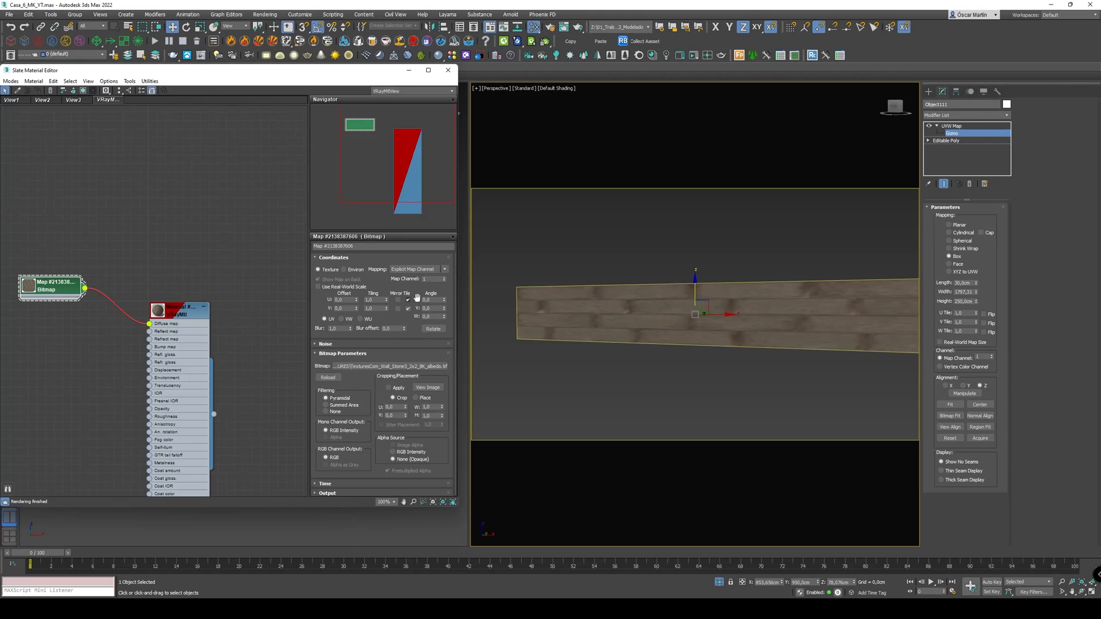
alt+middle_drag(672, 306, 678, 307)
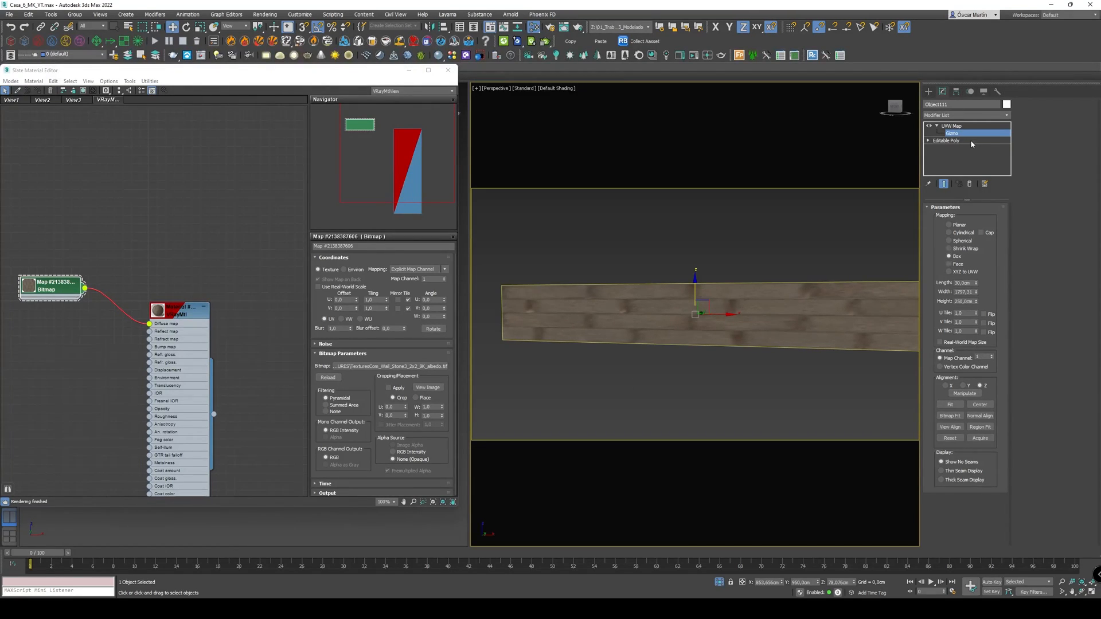
drag(976, 292, 984, 330)
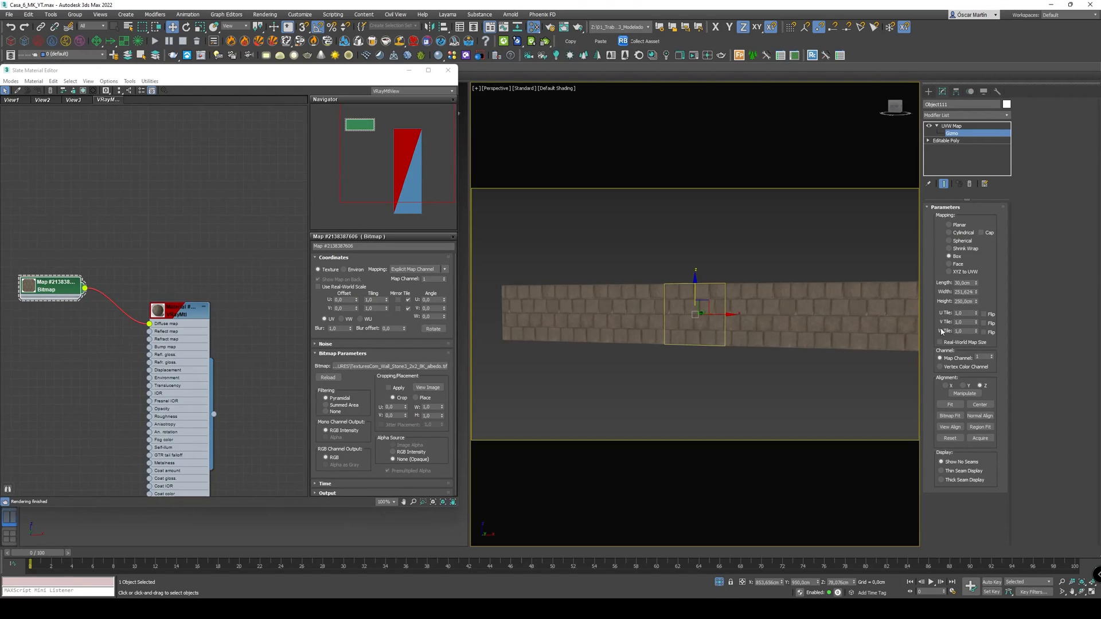
mouse_move(975, 303)
mouse_down()
mouse_move(976, 317)
mouse_move(976, 300)
mouse_up()
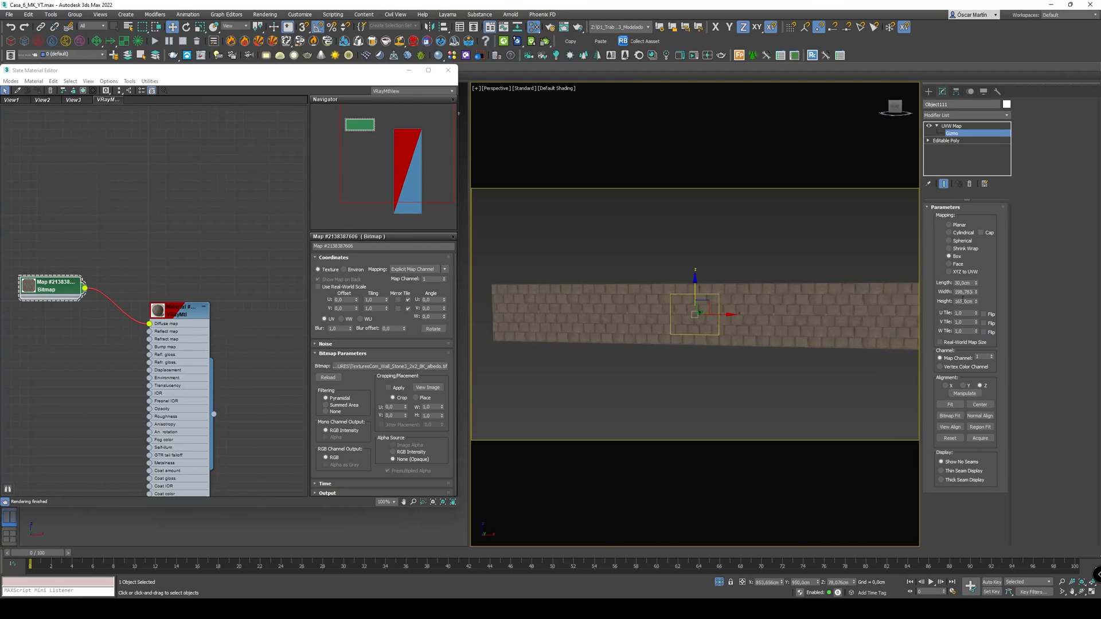
Step: Open the stone bitmap's full image and check its pixel dimensions and proportions against the gizmo size
click(427, 387)
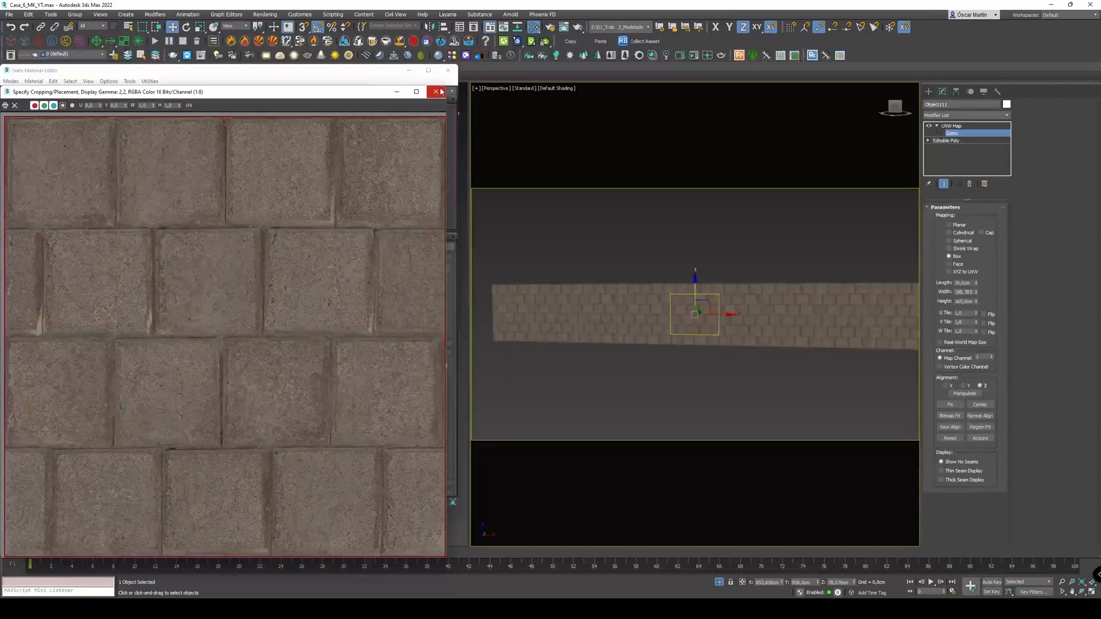
right_click(280, 280)
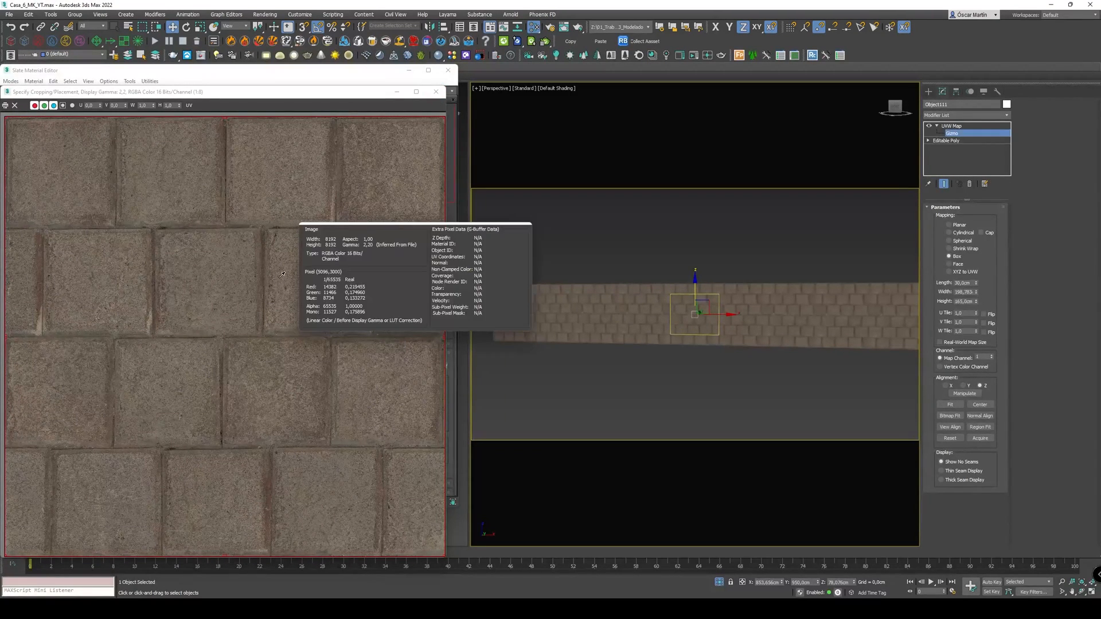
click(441, 95)
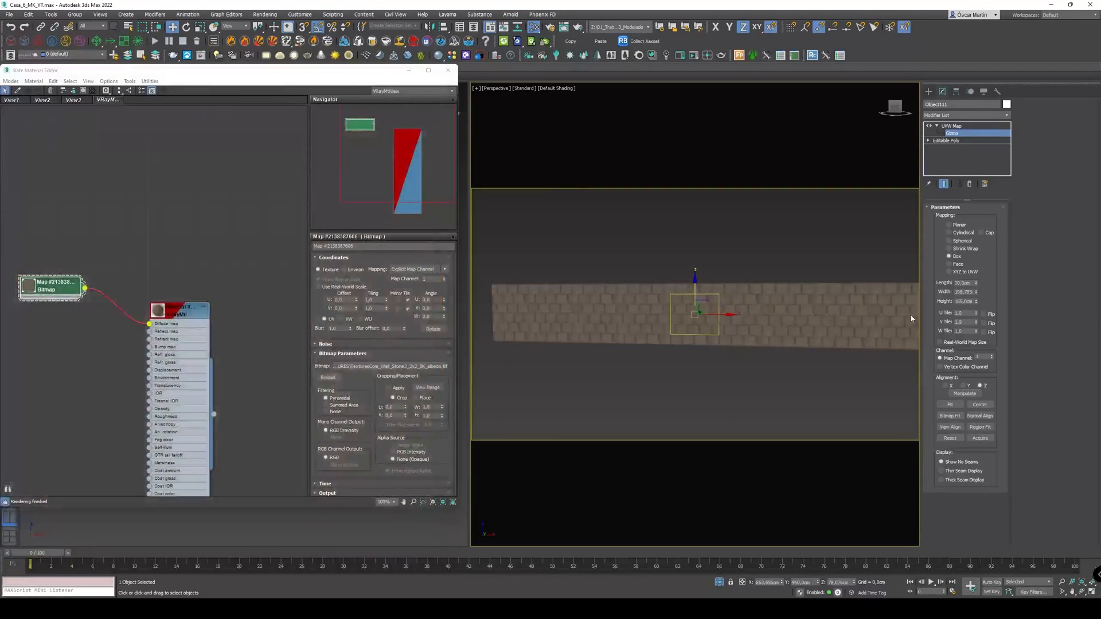
click(968, 282)
Step: Copy the UVW Map modifier, end isolation, and paste it as an instance onto the exterior wall behind, which takes the stone material
click(952, 126)
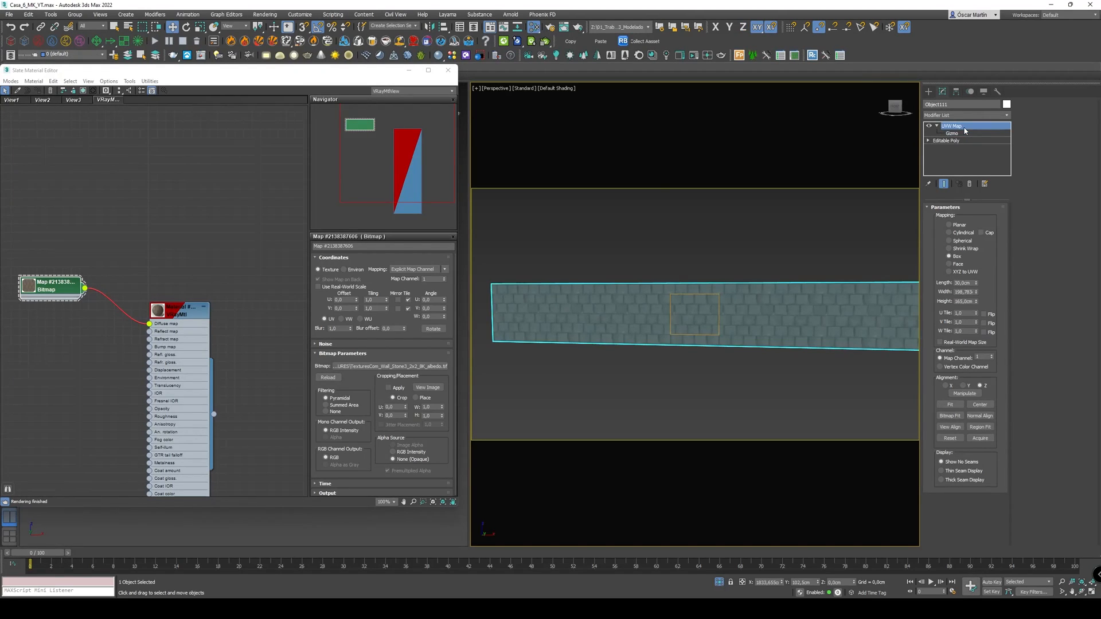
right_click(965, 127)
click(985, 164)
click(718, 582)
click(752, 277)
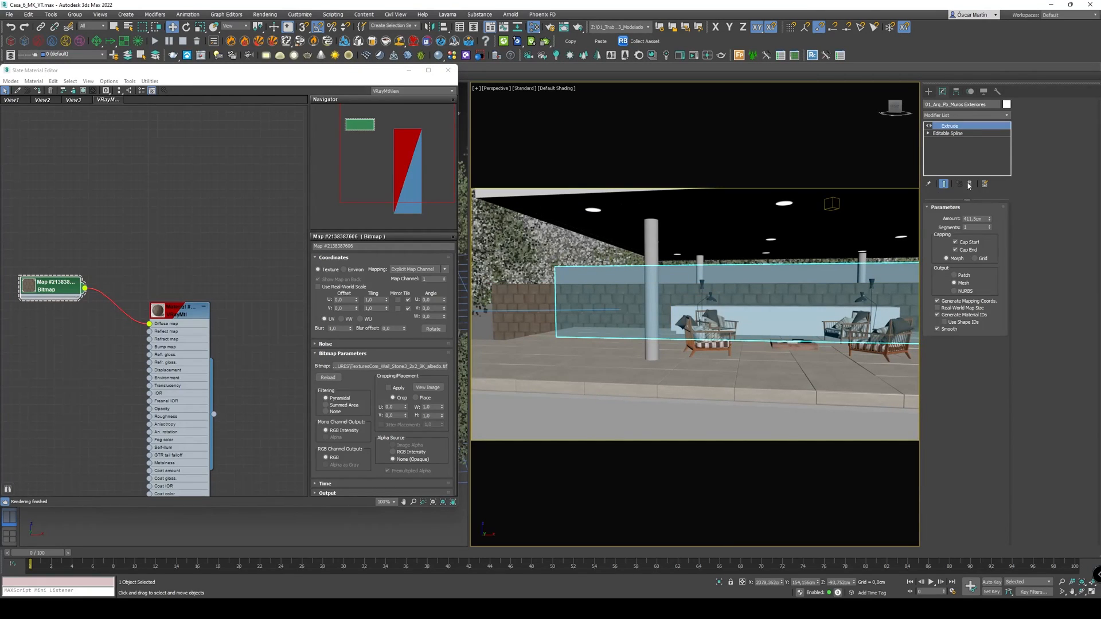
right_click(944, 126)
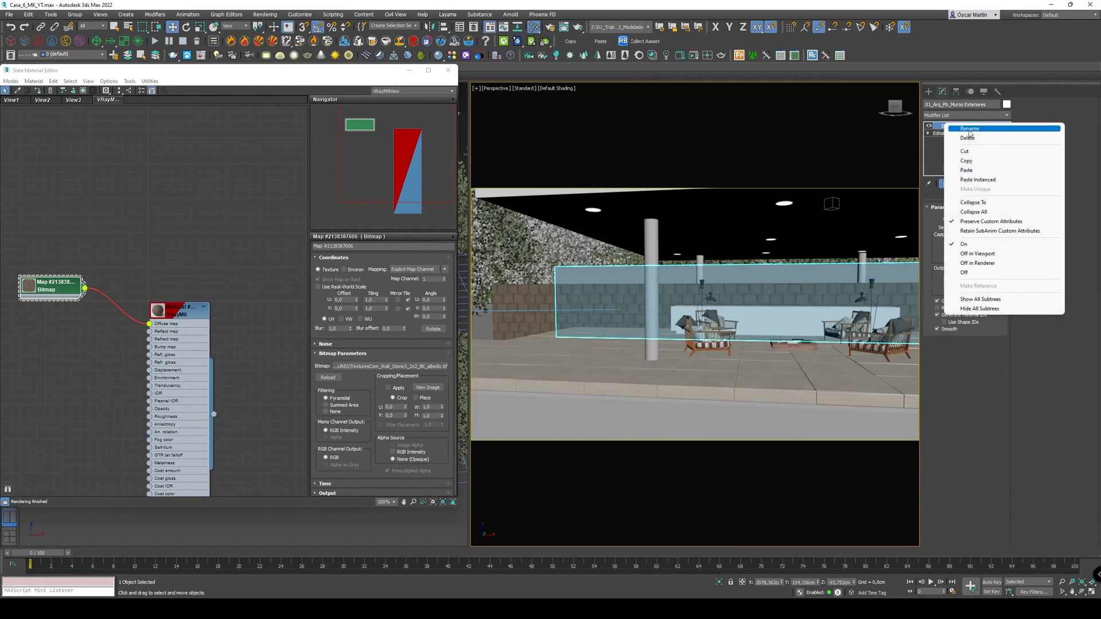
click(1002, 180)
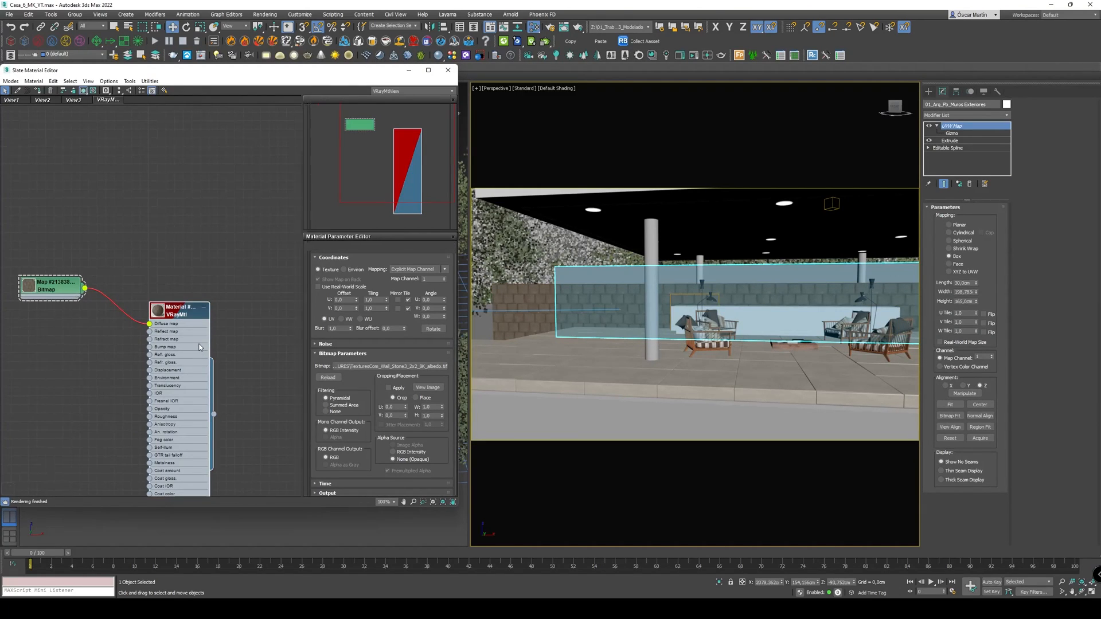
click(181, 310)
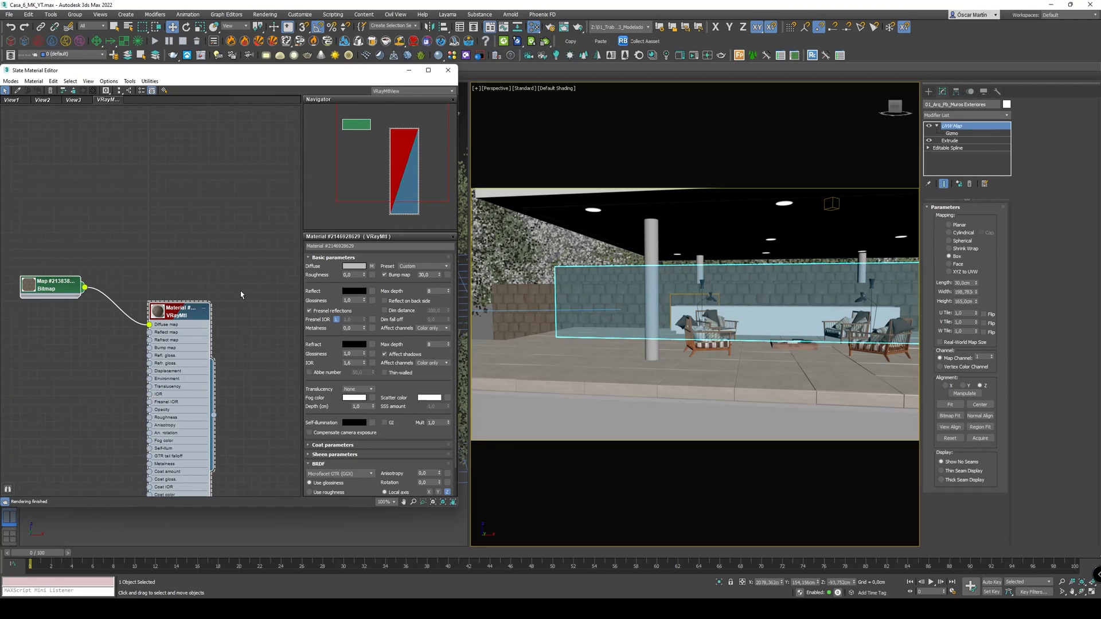
click(127, 260)
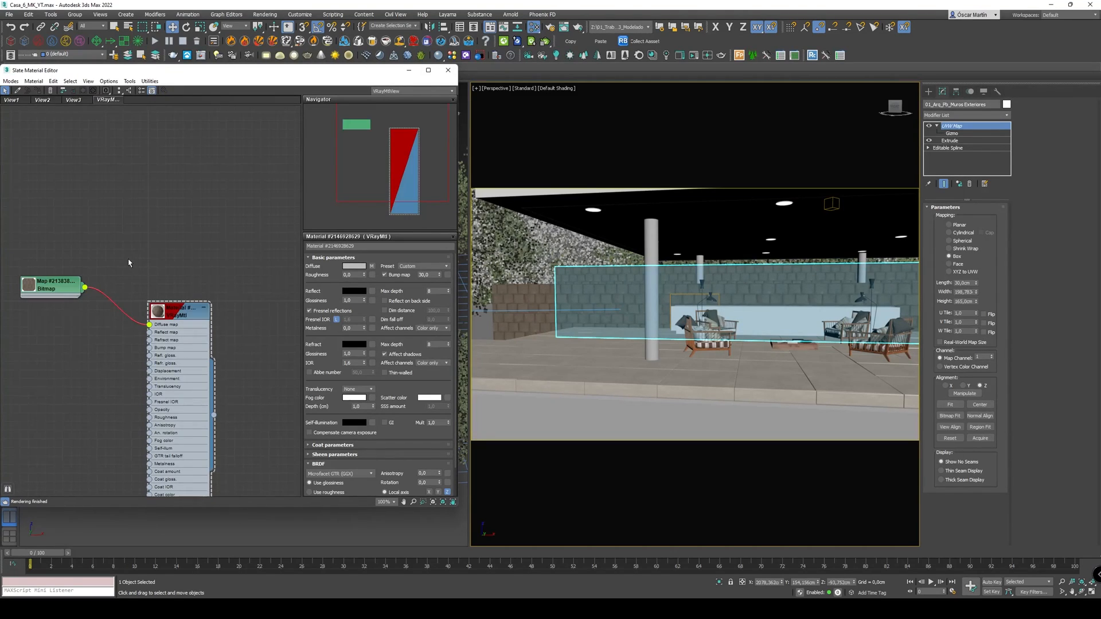
Step: Enable Real-World Map Size on the front wall's UVW Map and Use Real-World Scale on the stone bitmap
click(857, 393)
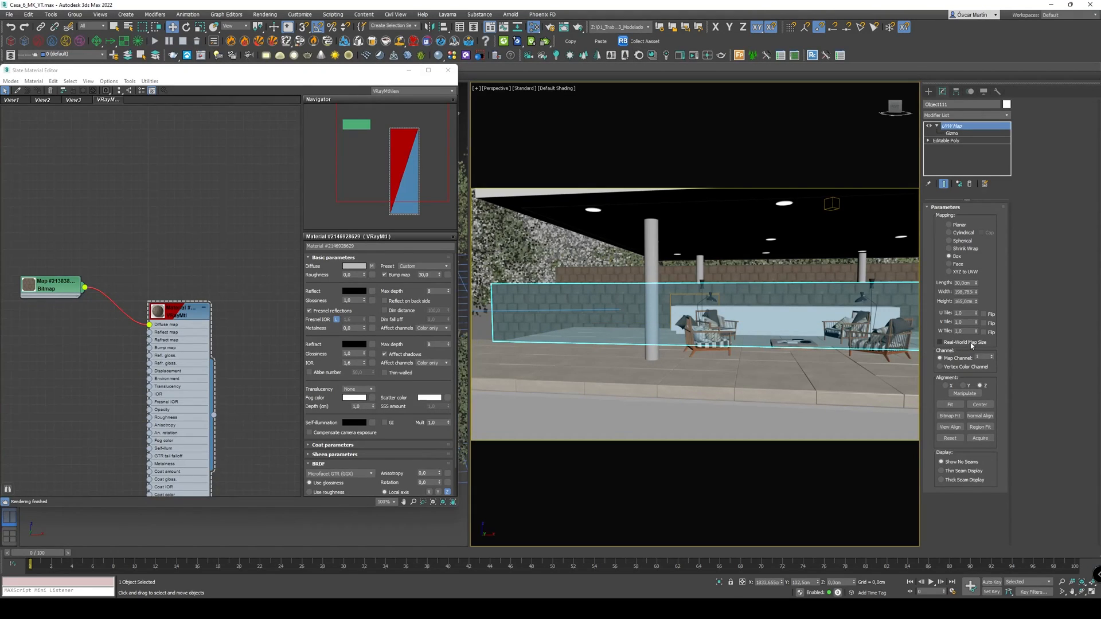
click(967, 343)
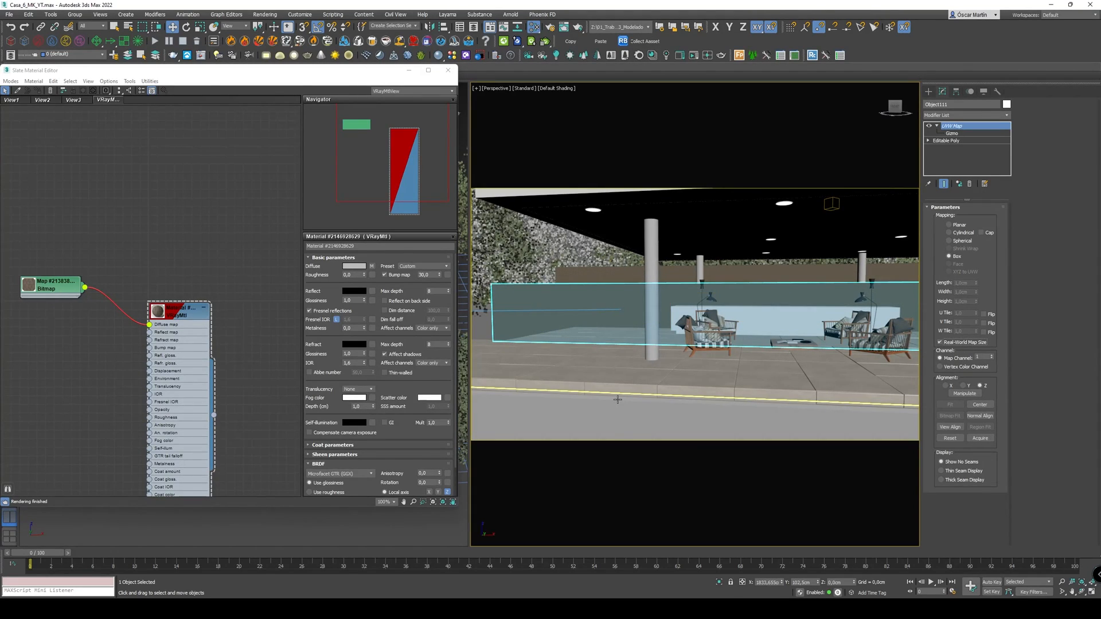
double_click(51, 285)
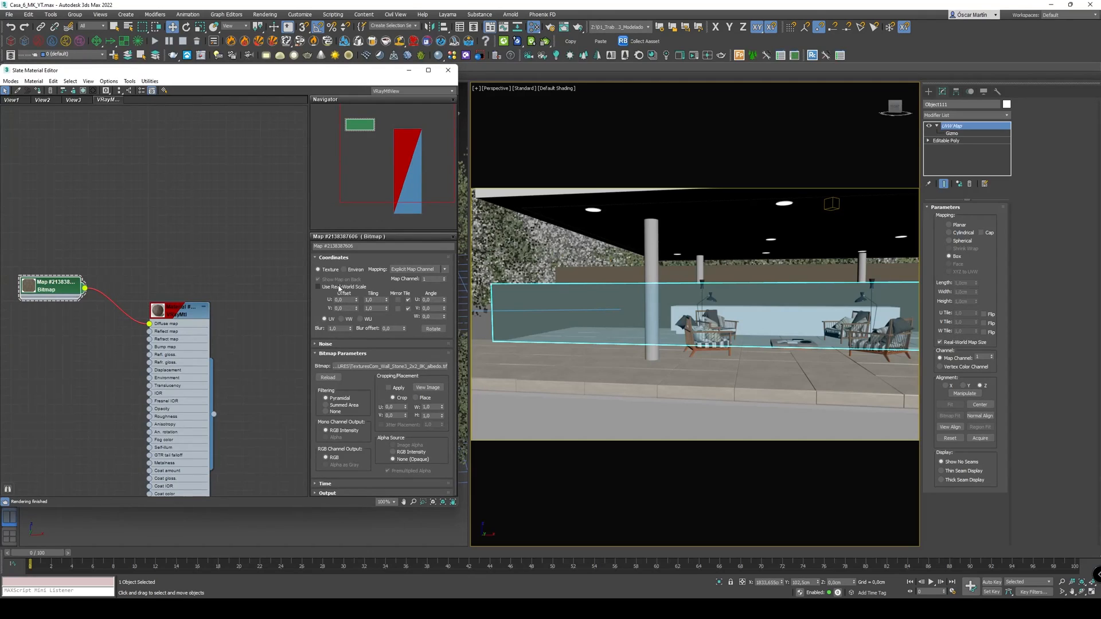
click(337, 288)
Step: Open the stone bitmap's full image and examine its pixel dimensions and the number of stones per row and column
click(427, 388)
right_drag(282, 150, 252, 176)
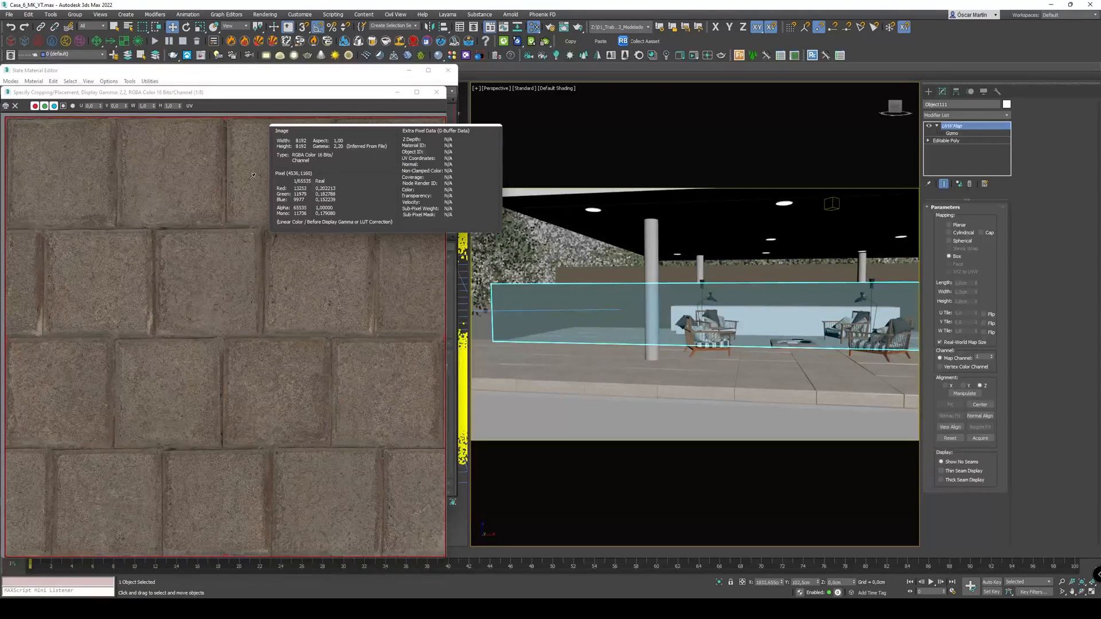
right_drag(252, 175, 252, 175)
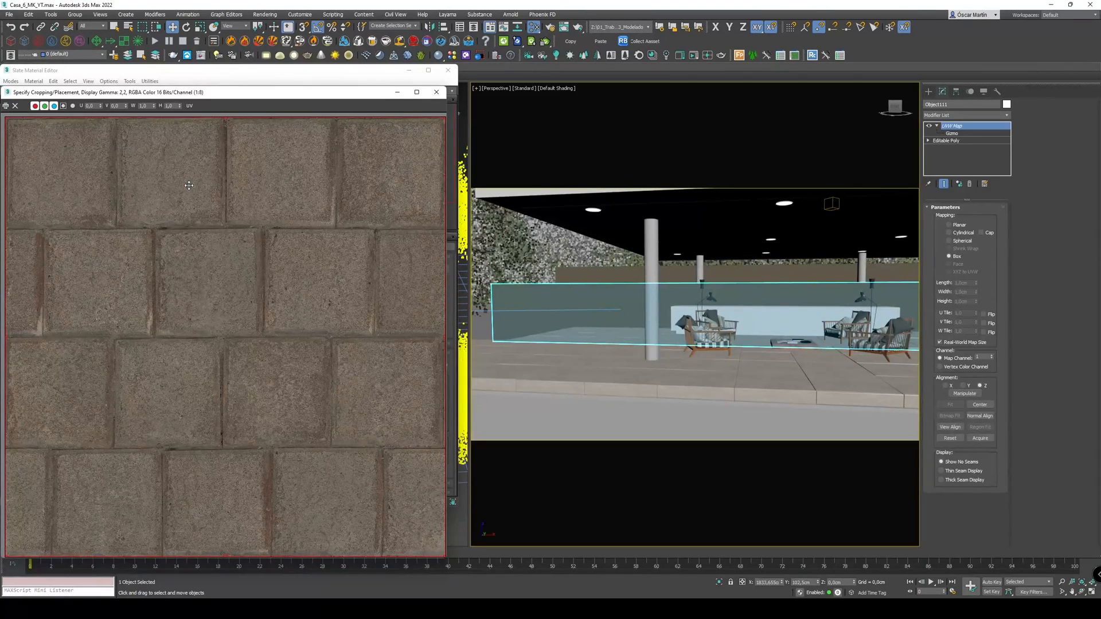
right_click(277, 228)
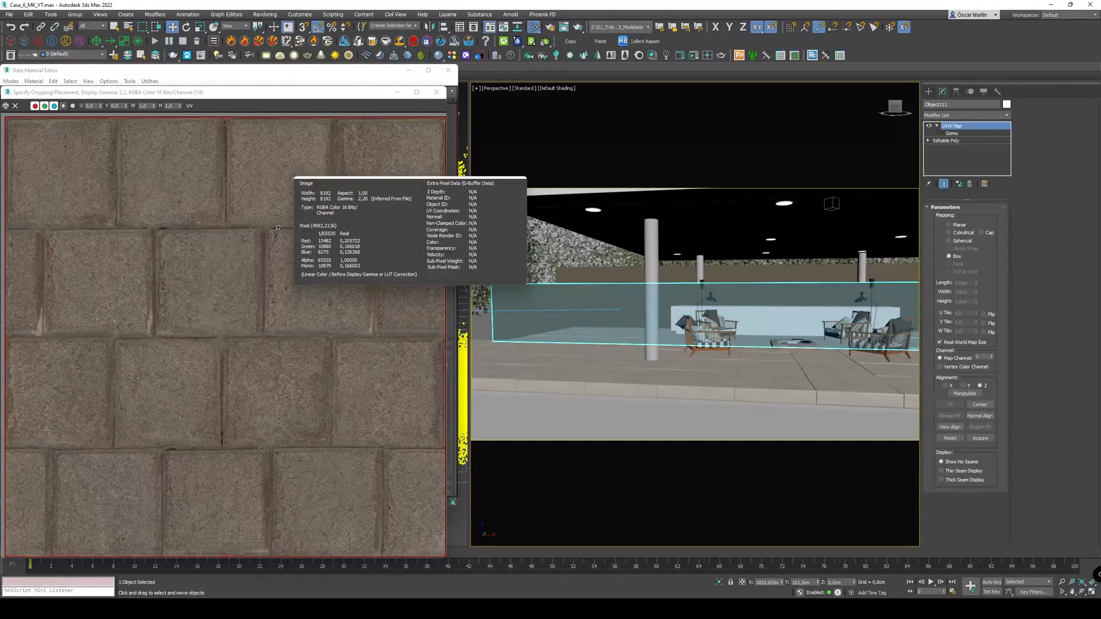
right_drag(277, 228, 277, 229)
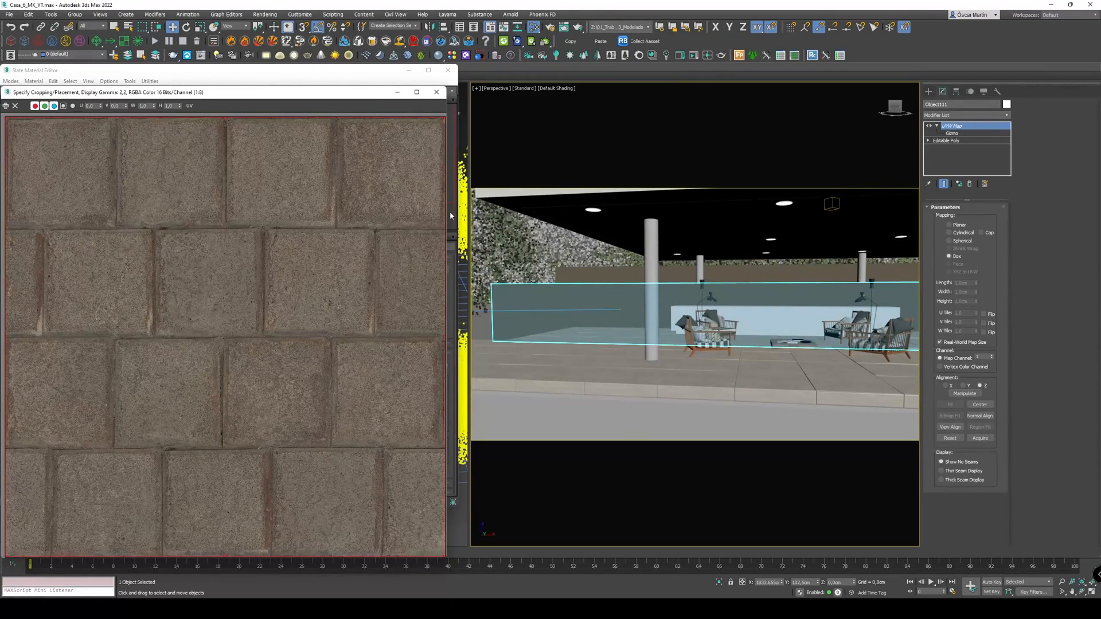
right_drag(45, 154, 46, 154)
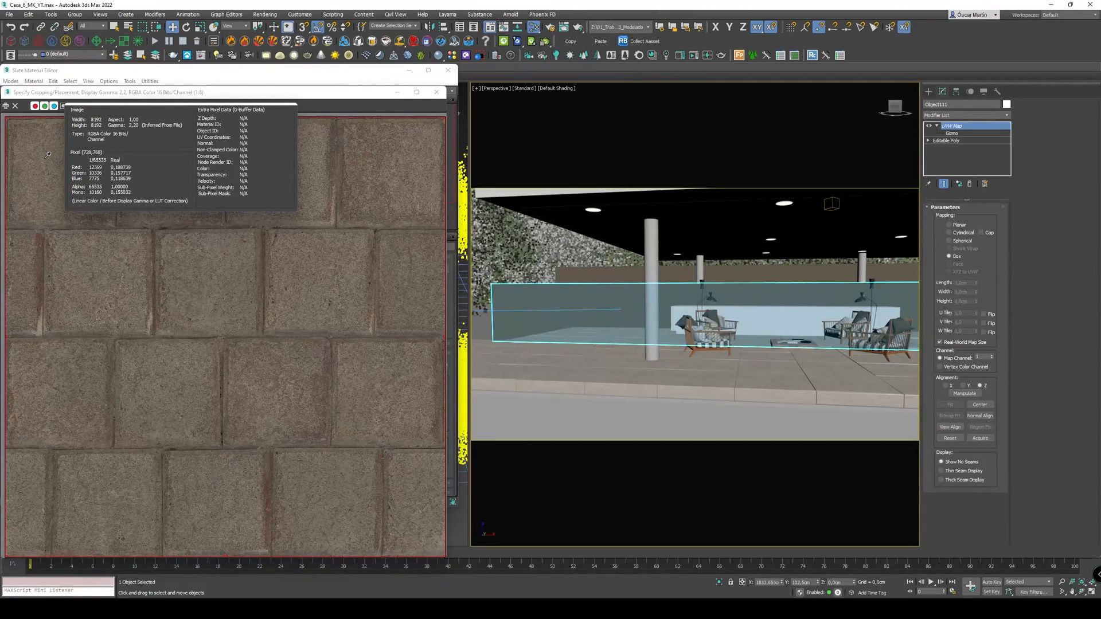
right_drag(48, 154, 48, 156)
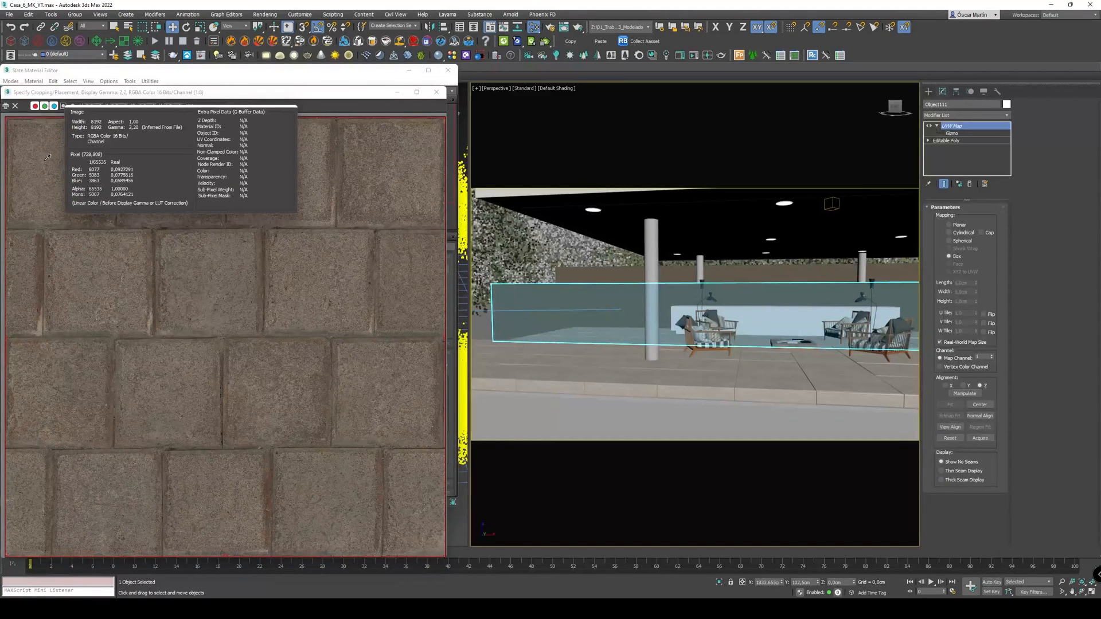
right_drag(47, 156, 48, 157)
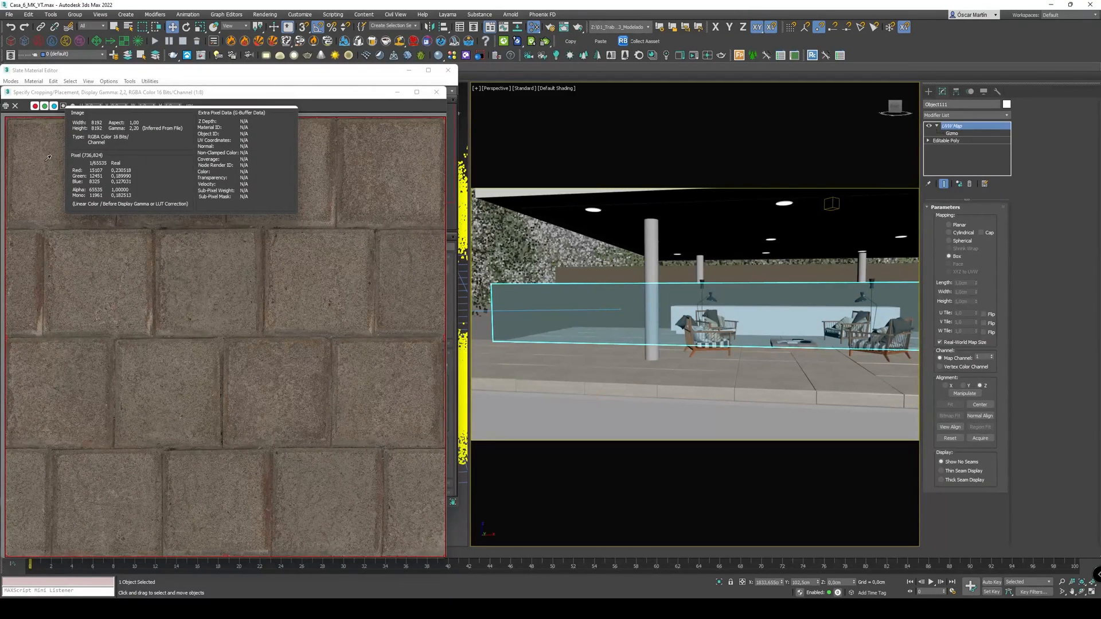
right_drag(48, 158, 48, 157)
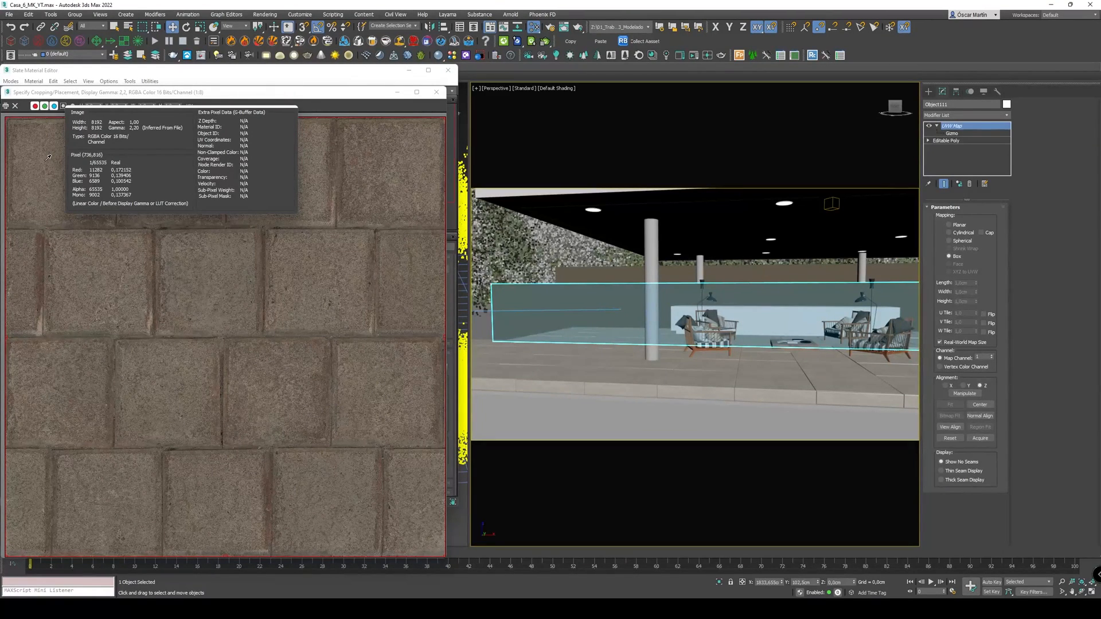
right_drag(48, 157, 49, 157)
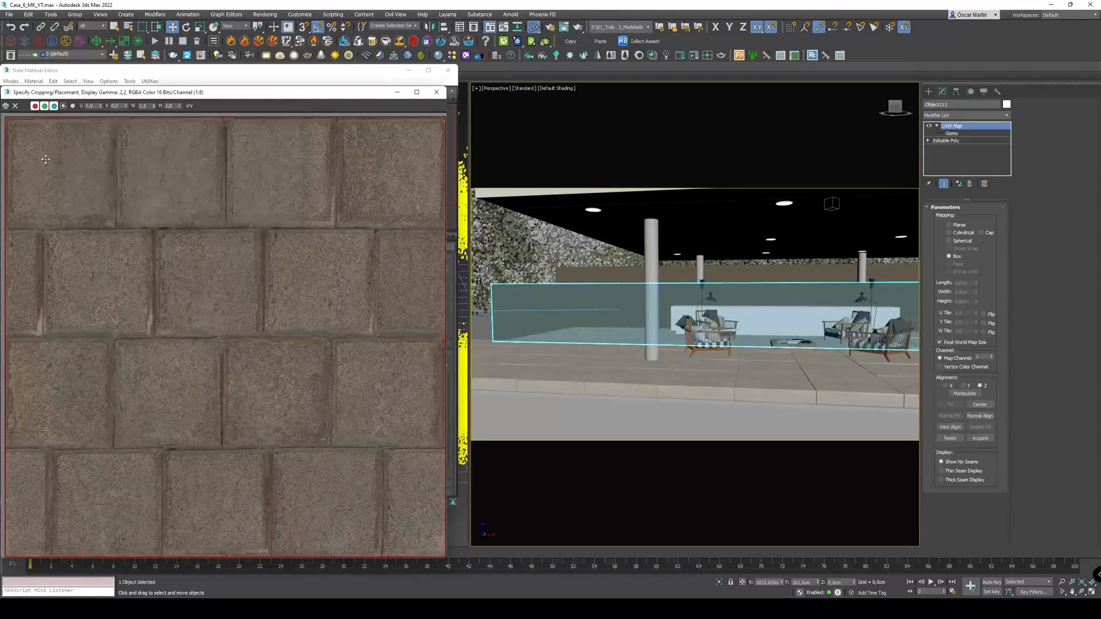
click(436, 92)
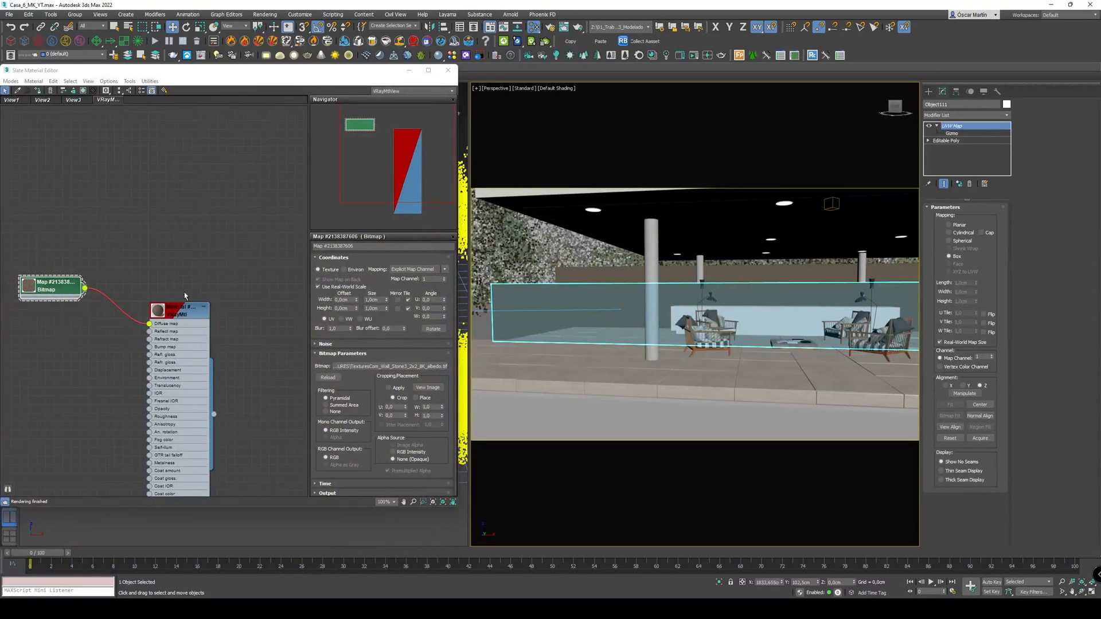
Step: Set the stone bitmap's real-world width to 200 cm and its height to the result of the expression 50*4
double_click(371, 300)
text(200)
key(Tab)
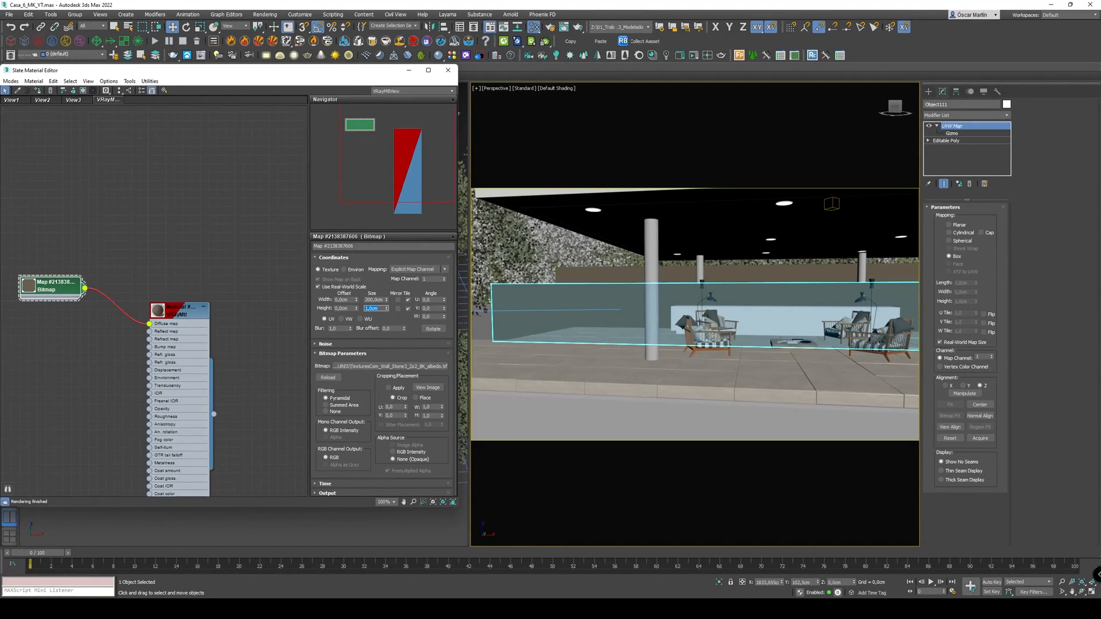
key(ctrl+n)
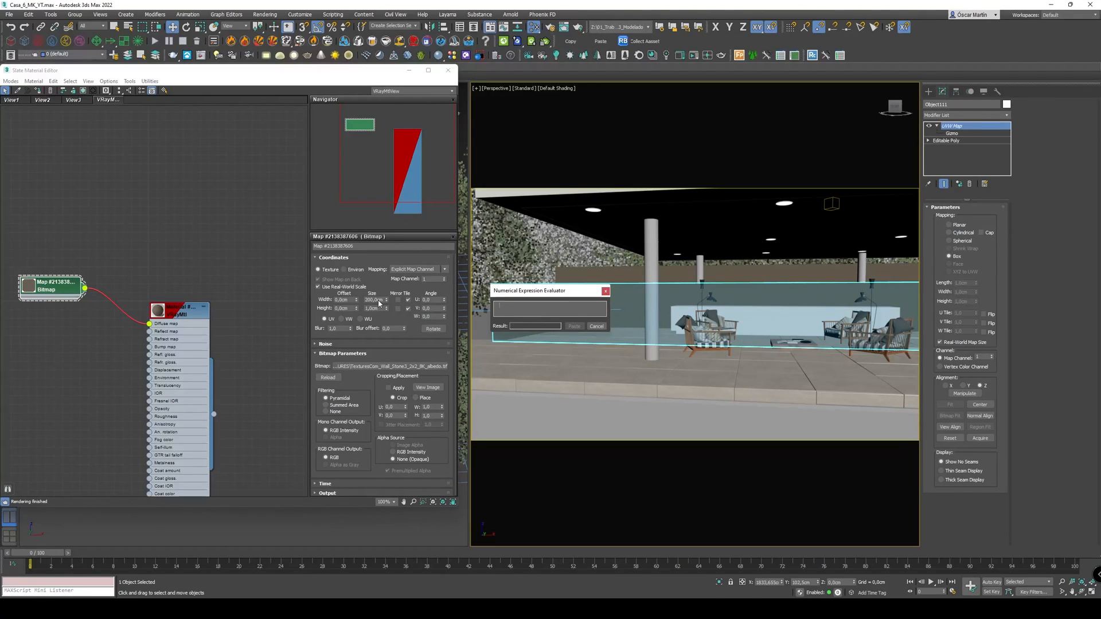
text(50*4)
key(Return)
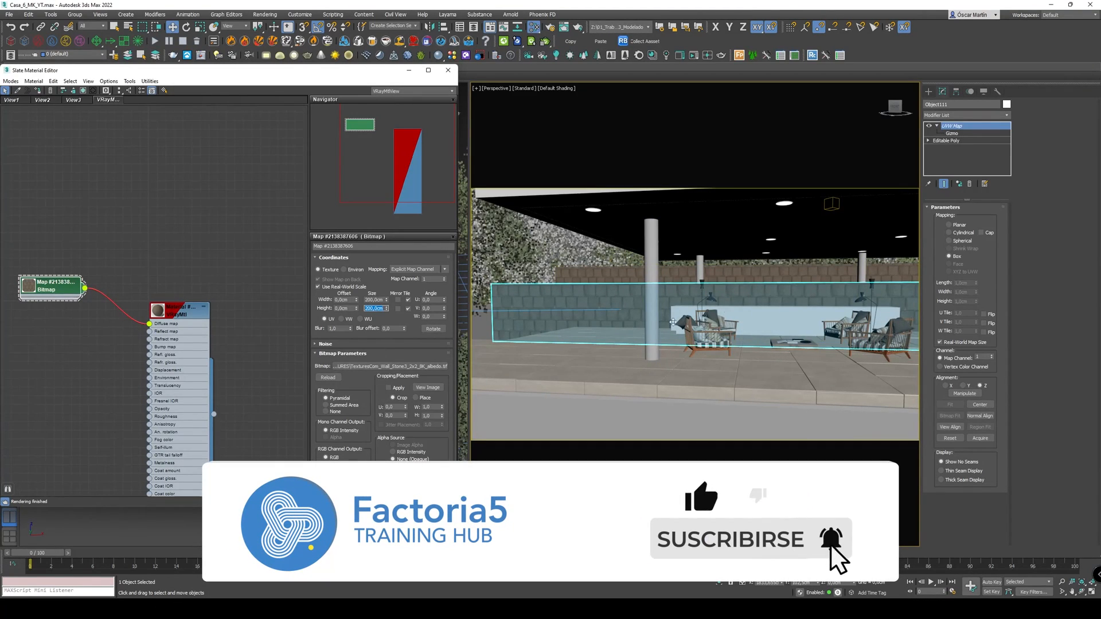
Step: Activate the UVW Map's Gizmo level and examine the size of the stone blocks and how their courses meet the wall edges
scroll(577, 295, up, 5)
alt+middle_drag(585, 294, 766, 247)
click(966, 133)
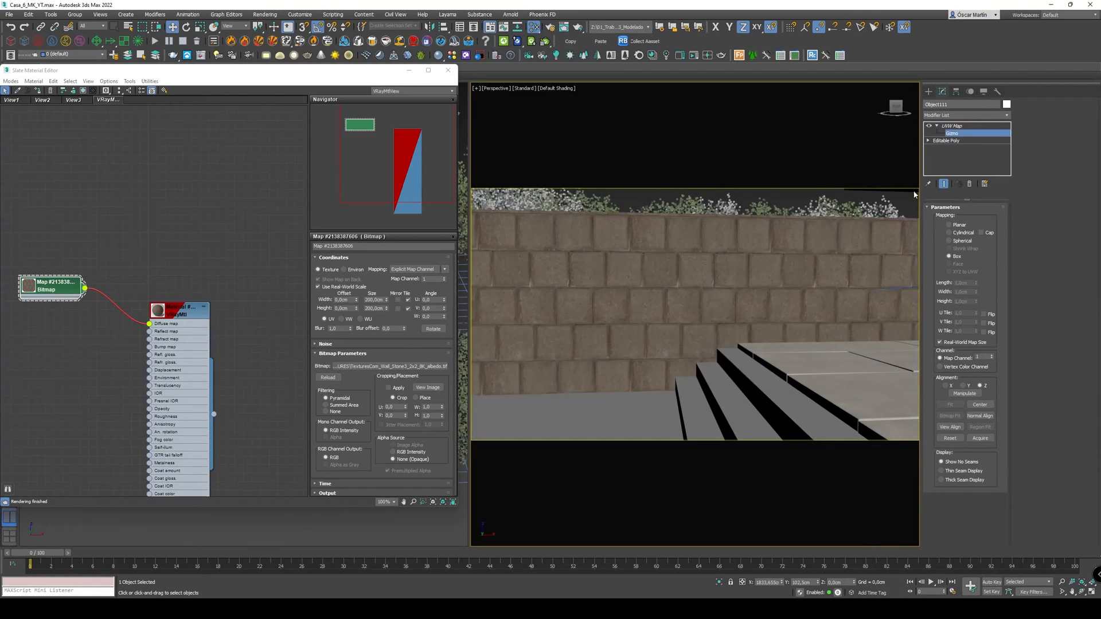
scroll(810, 270, down, 3)
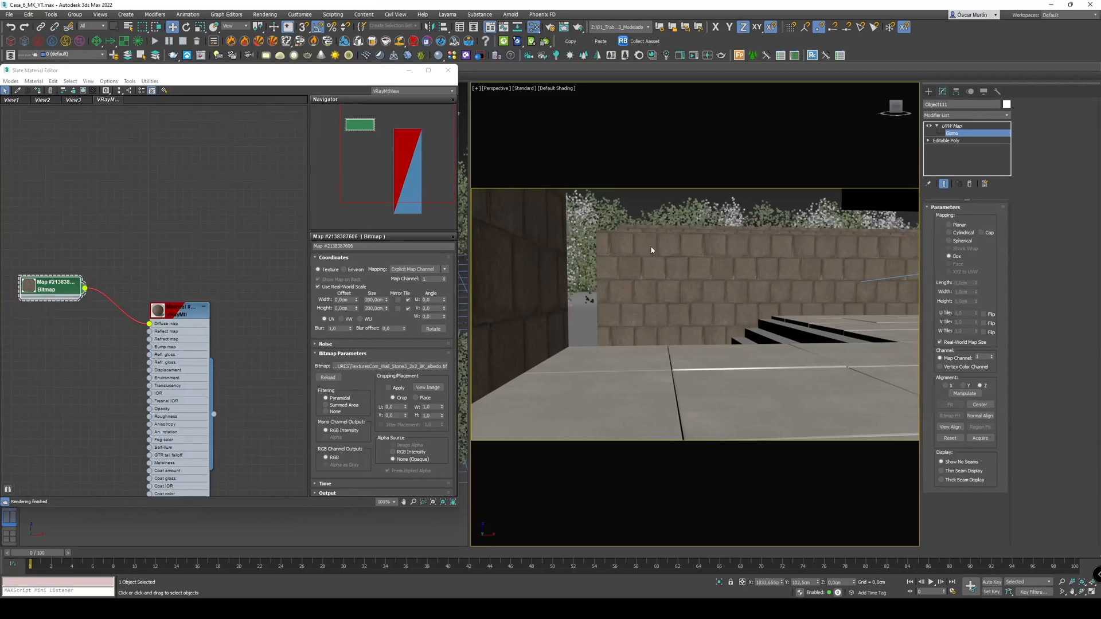
scroll(617, 231, up, 3)
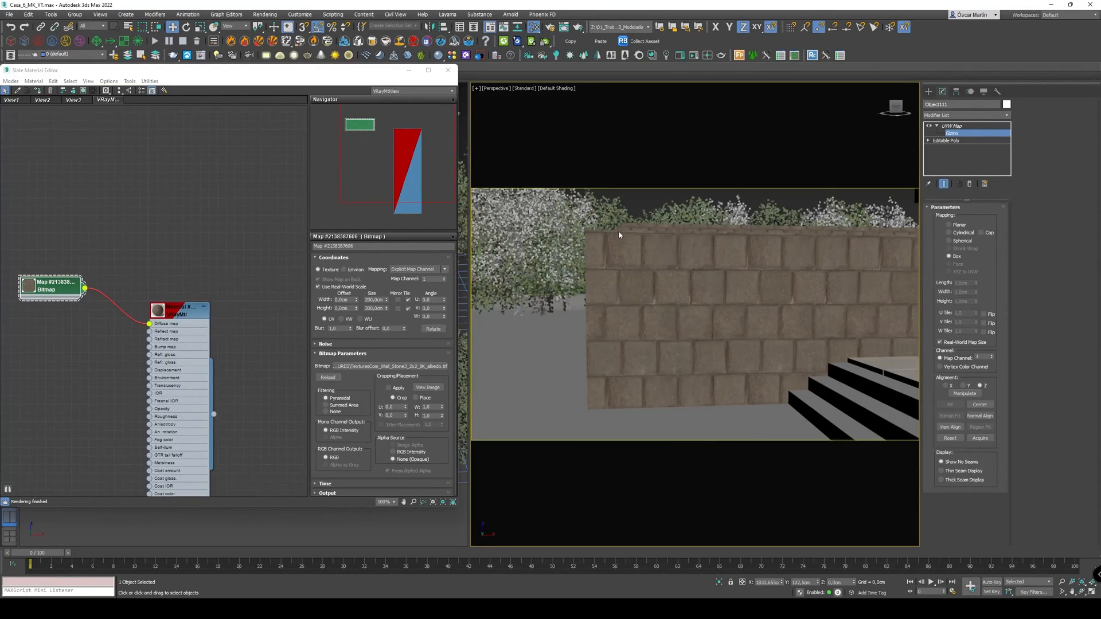
scroll(618, 230, up, 3)
middle_drag(657, 287, 628, 261)
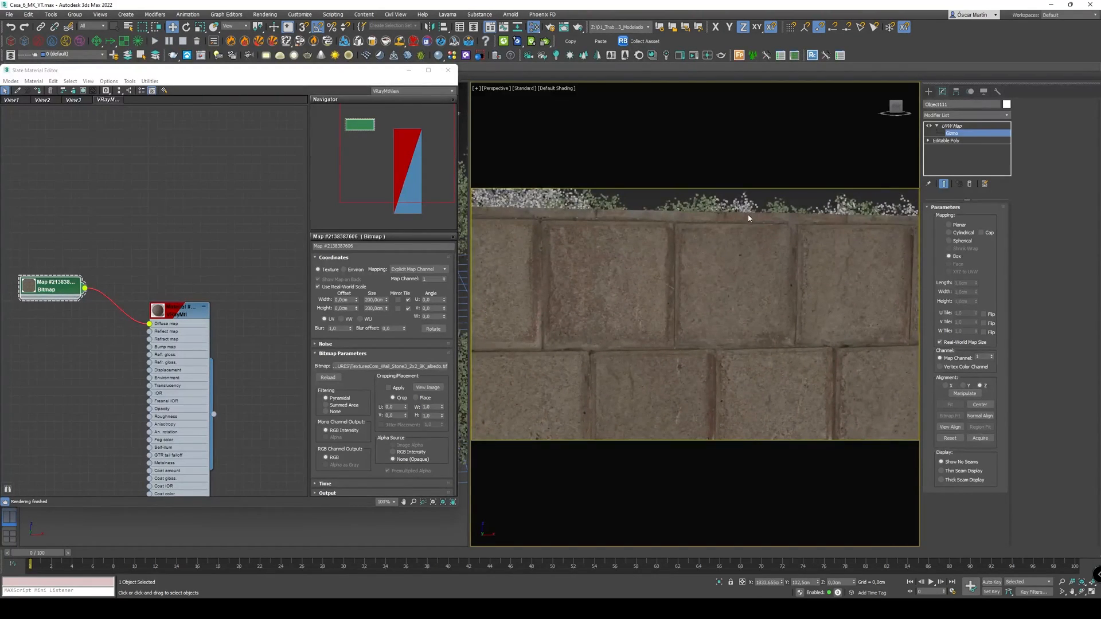
scroll(744, 272, down, 8)
alt+middle_drag(744, 273, 774, 328)
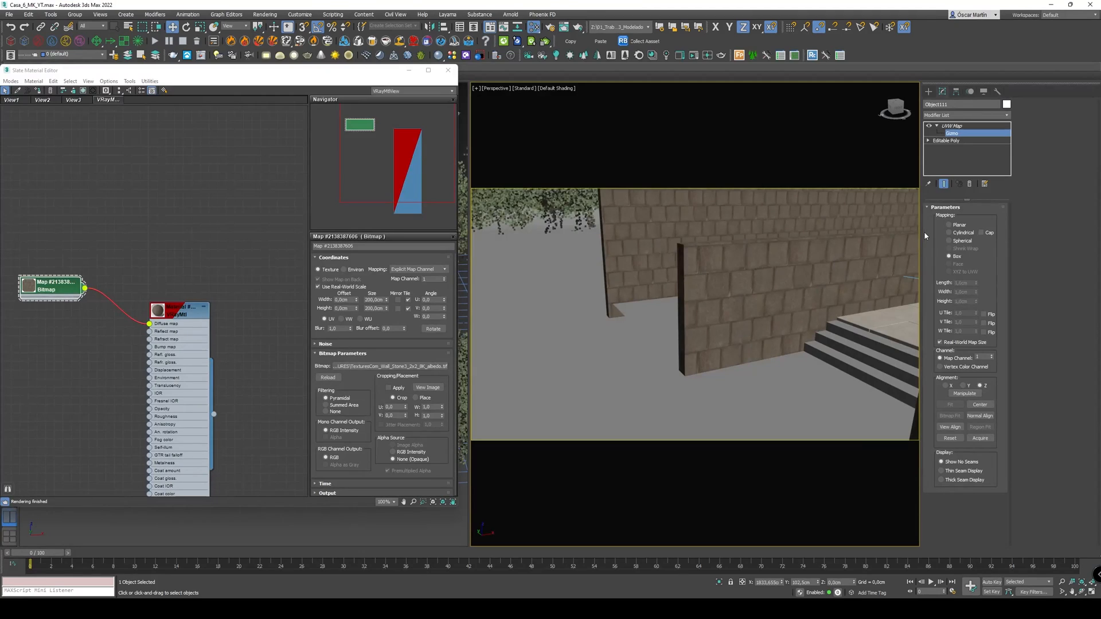
Step: Set both the width and the height of the stone bitmap's real-world size to 205 cm and check the walls
double_click(372, 300)
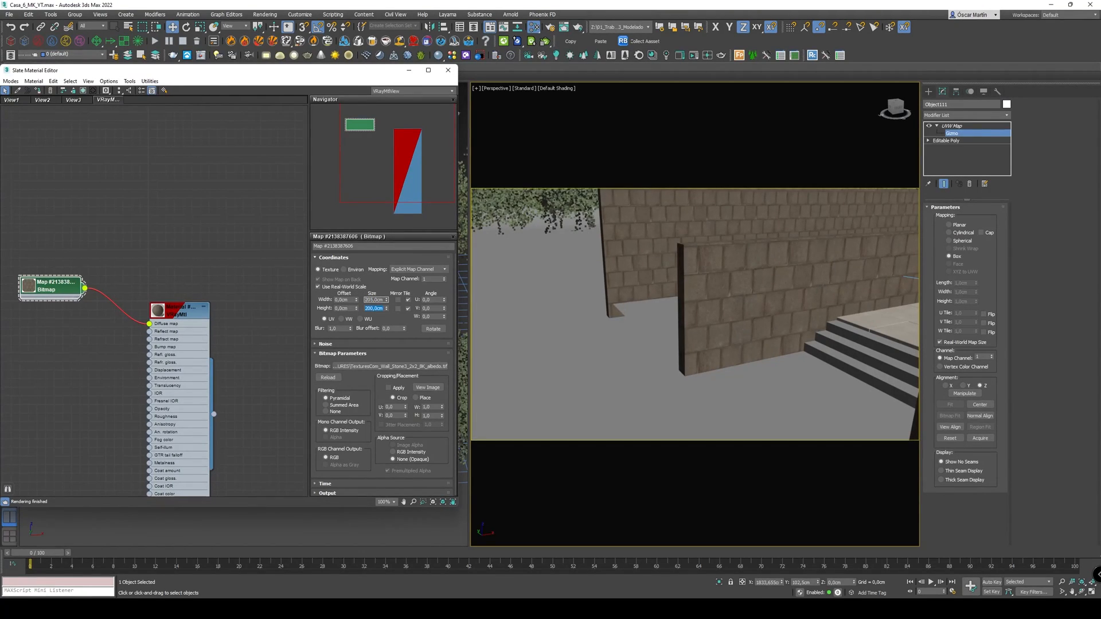
text(205)
key(Return)
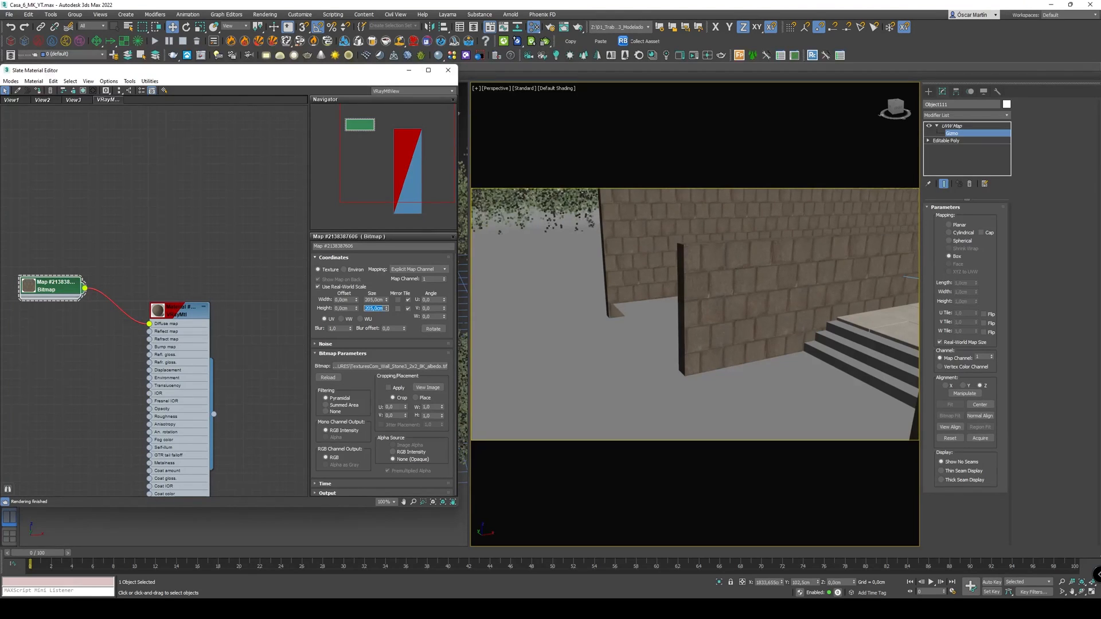
scroll(755, 277, up, 5)
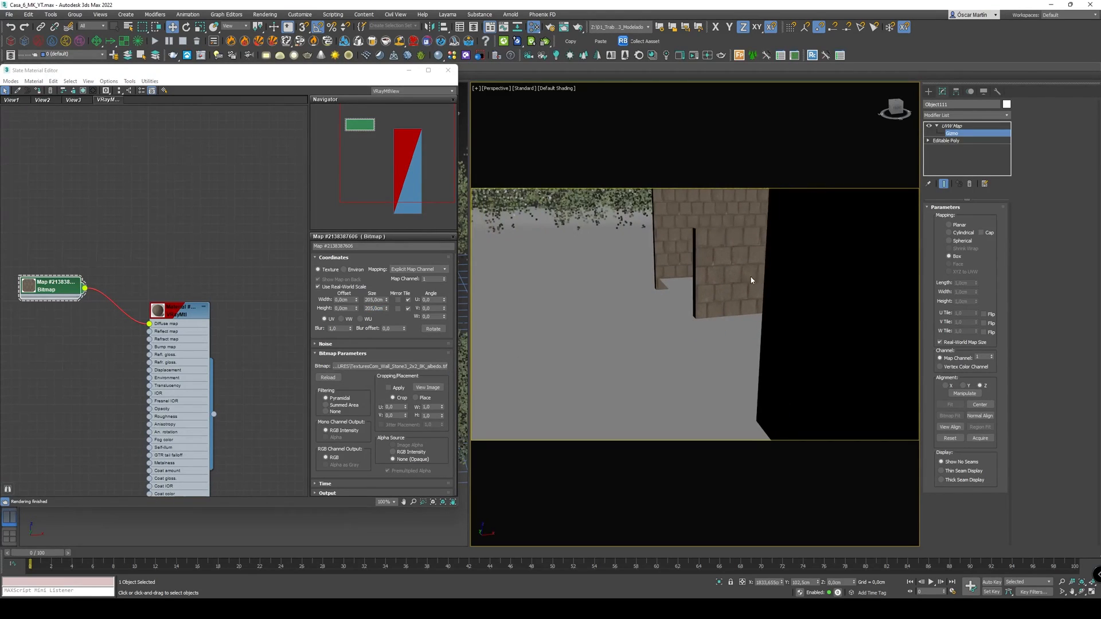
middle_drag(755, 315, 750, 321)
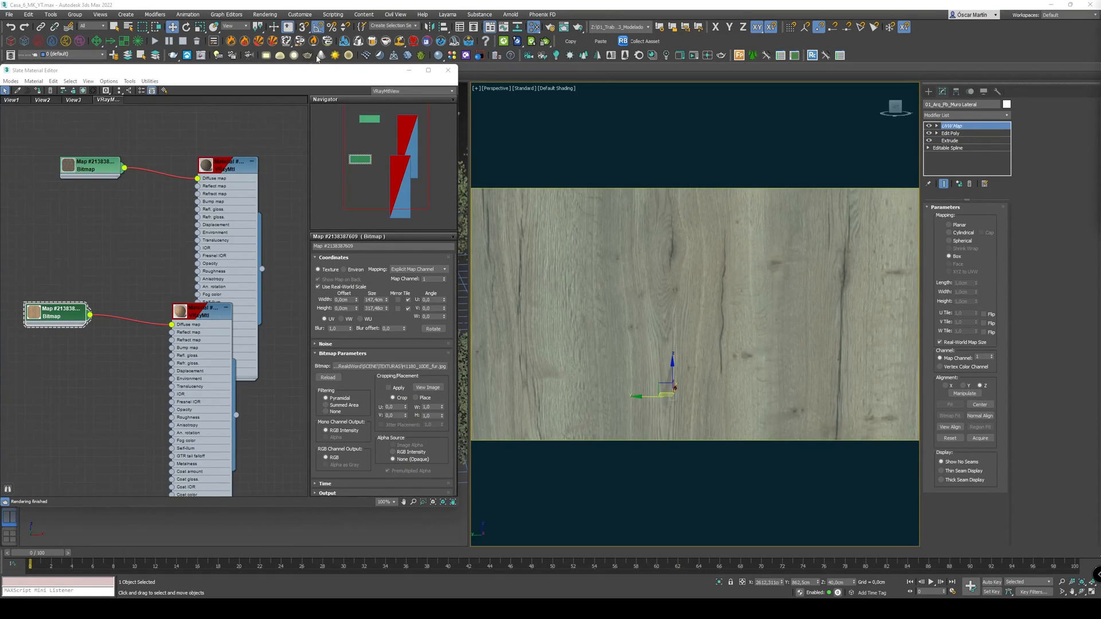
Step: Enable Use Real-World Texture Coordinates in the general preferences and accept the settings
click(304, 16)
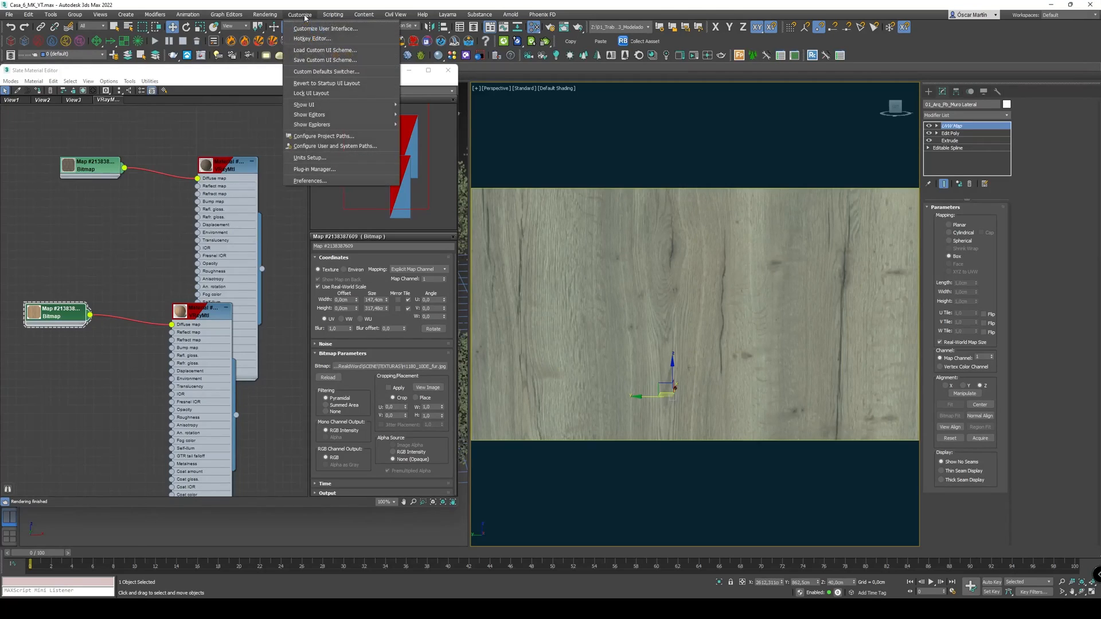
click(310, 181)
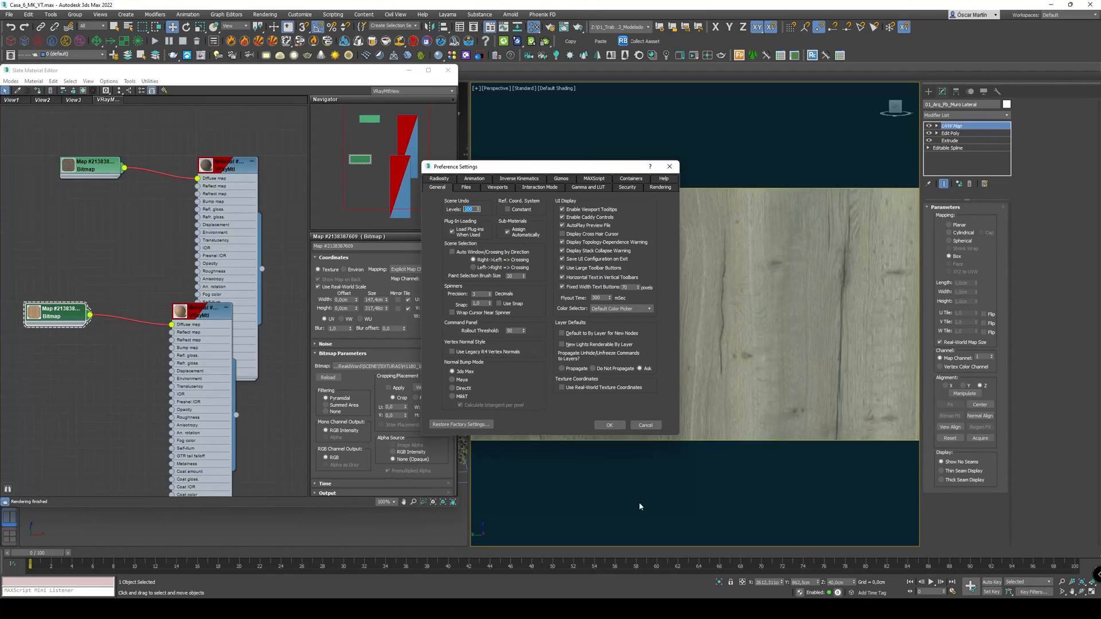
click(561, 388)
click(600, 425)
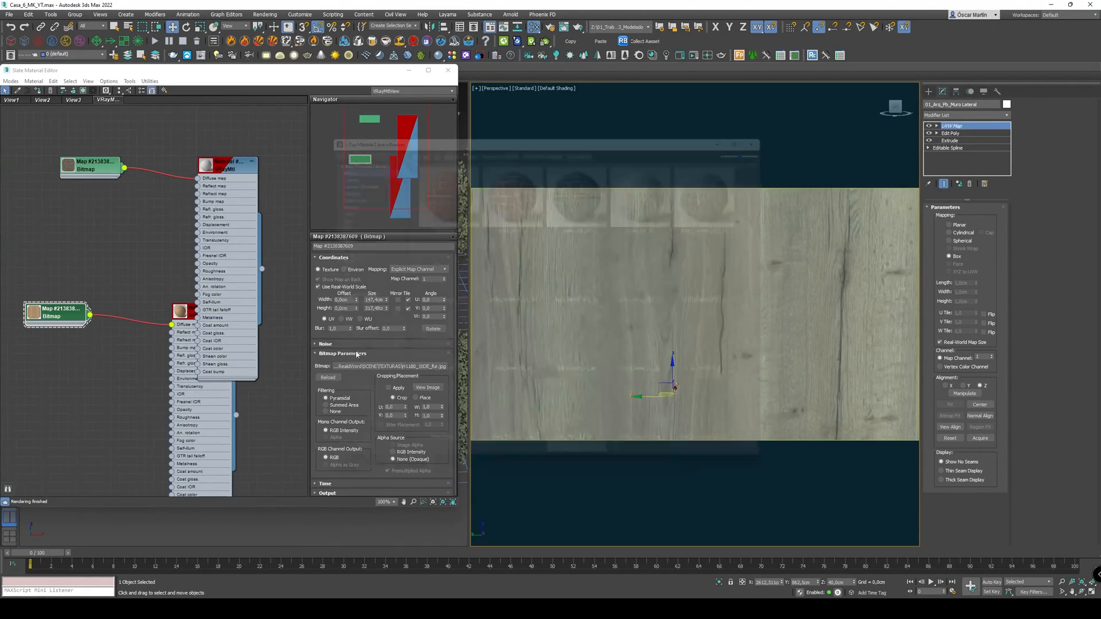
Step: Turn on real-world scale in the V-Ray Material Library Browser and look over the Bricks materials
click(585, 188)
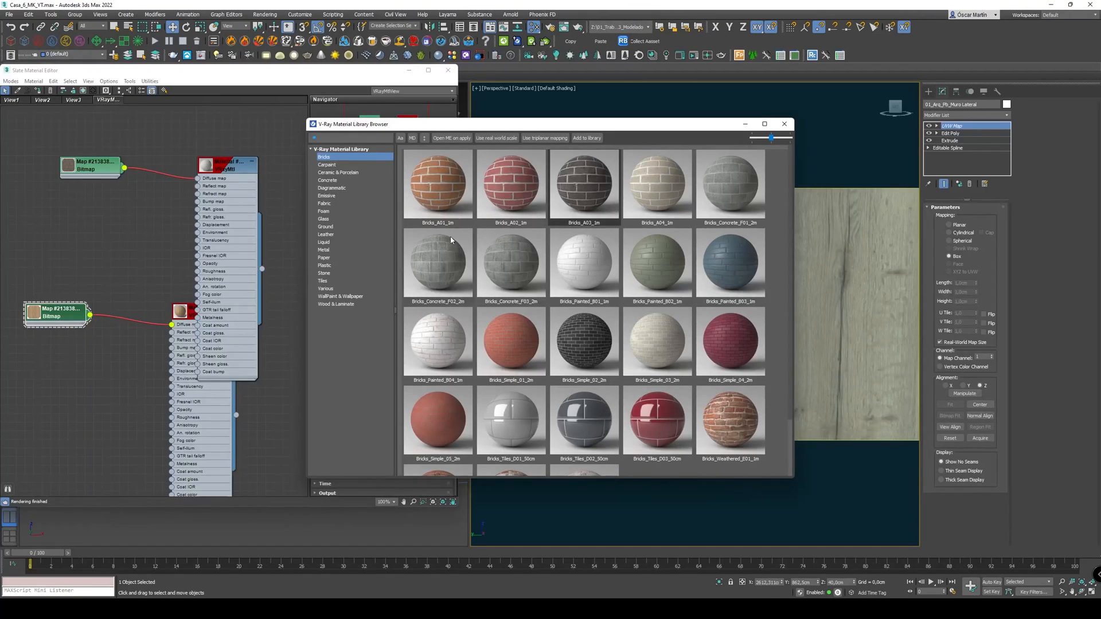
click(496, 138)
mouse_move(646, 319)
mouse_move(551, 331)
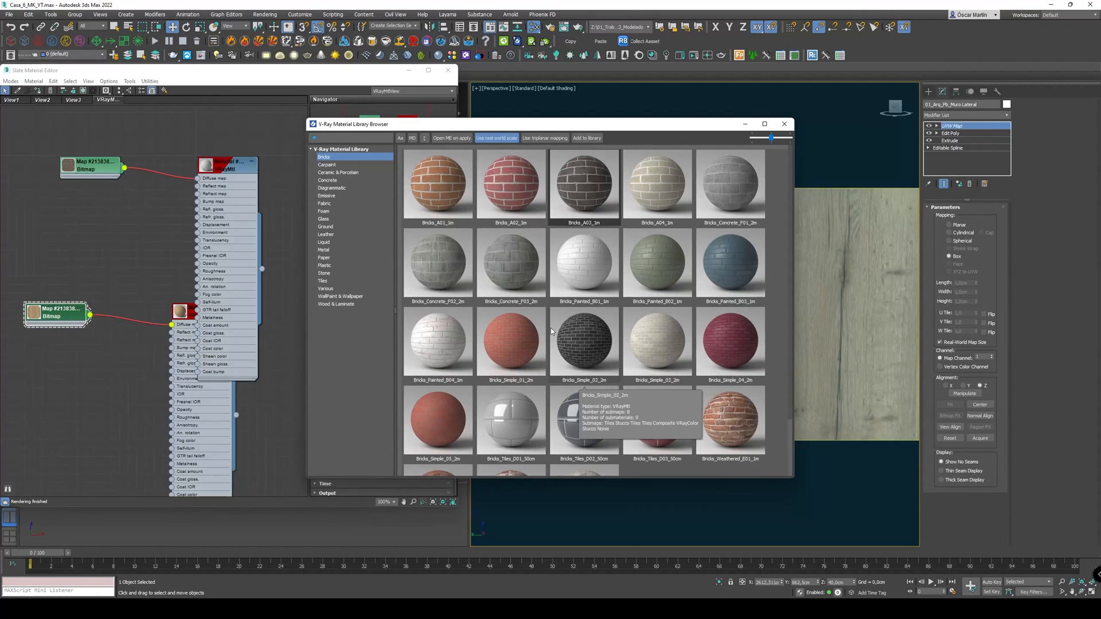